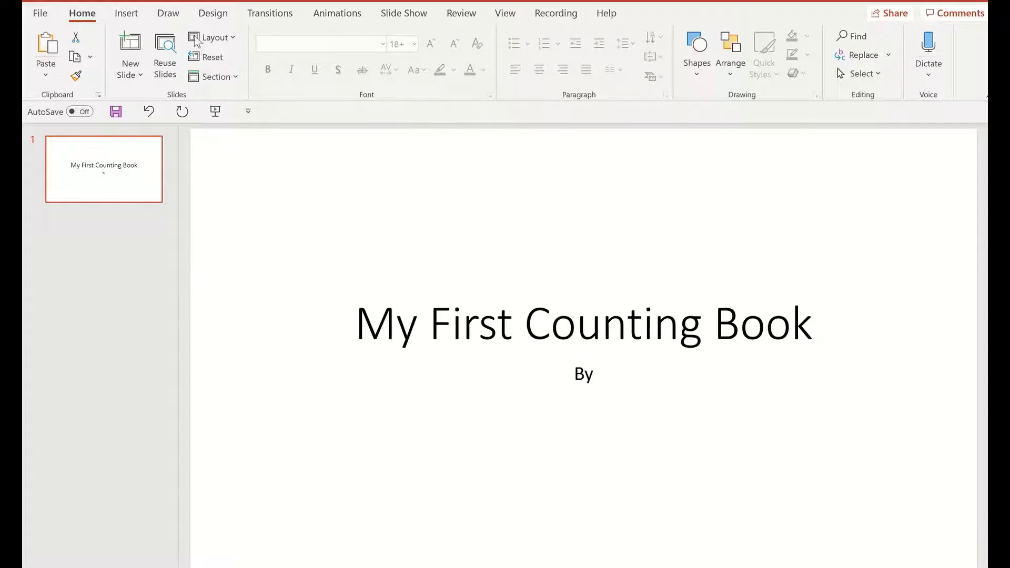
# Step: Add a Title Only slide and move its title box to the bottom, making it shorter
pyautogui.click(140, 72)
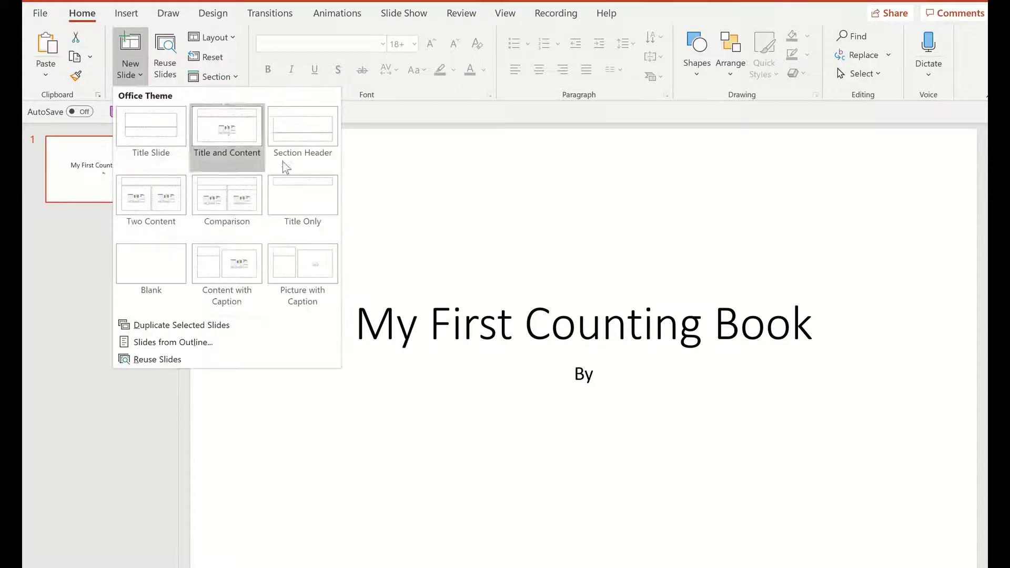
pyautogui.click(307, 196)
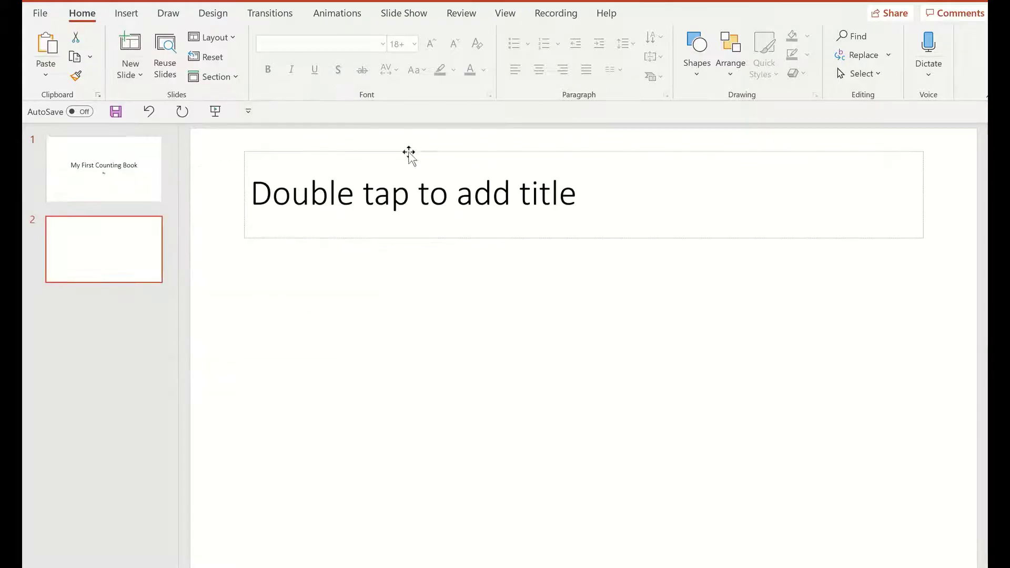
pyautogui.moveTo(409, 153); pyautogui.dragTo(390, 460)
pyautogui.moveTo(563, 462); pyautogui.dragTo(558, 488)
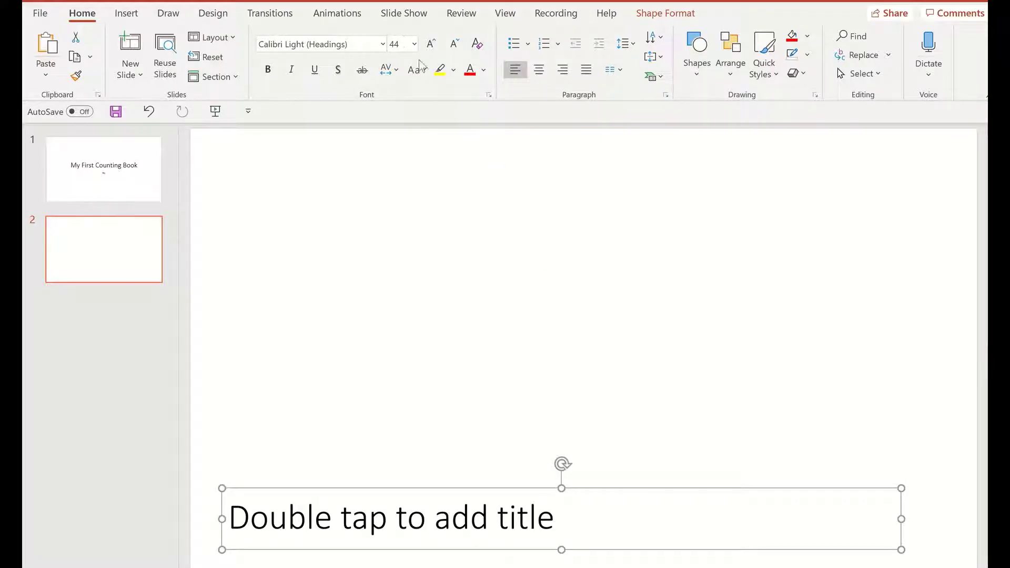
# Step: Set the title text to 36 pt and narrow the title box from the right
pyautogui.click(415, 44)
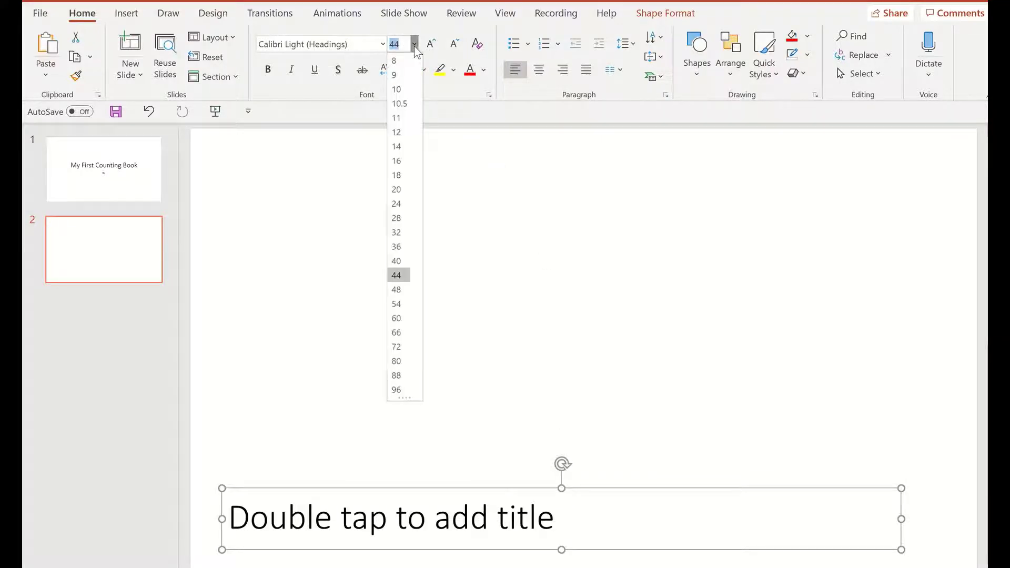
pyautogui.click(397, 247)
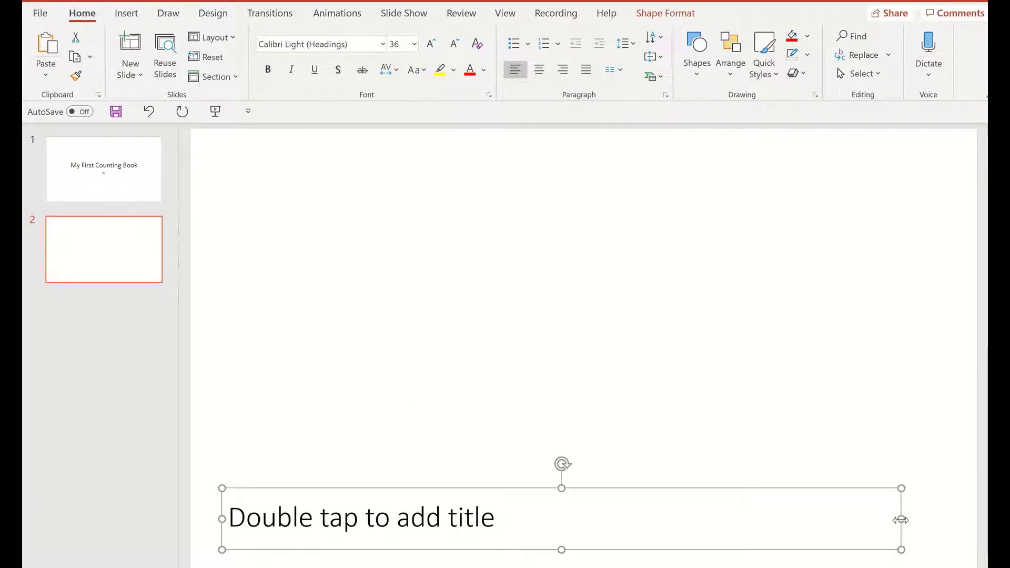
pyautogui.moveTo(902, 519); pyautogui.dragTo(852, 529)
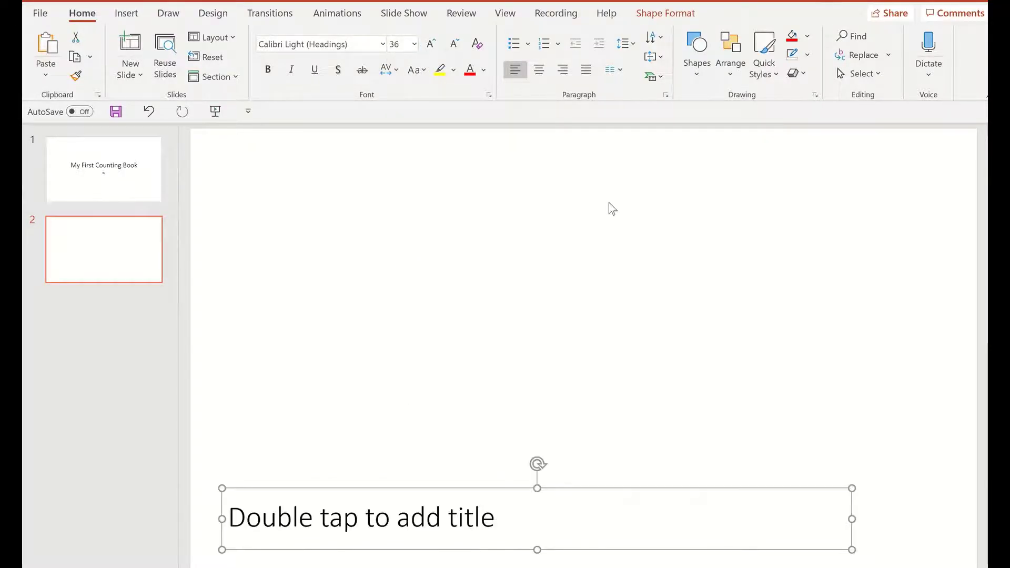
# Step: Draw a Go Forward action button in slide 2's bottom-right corner
pyautogui.click(135, 13)
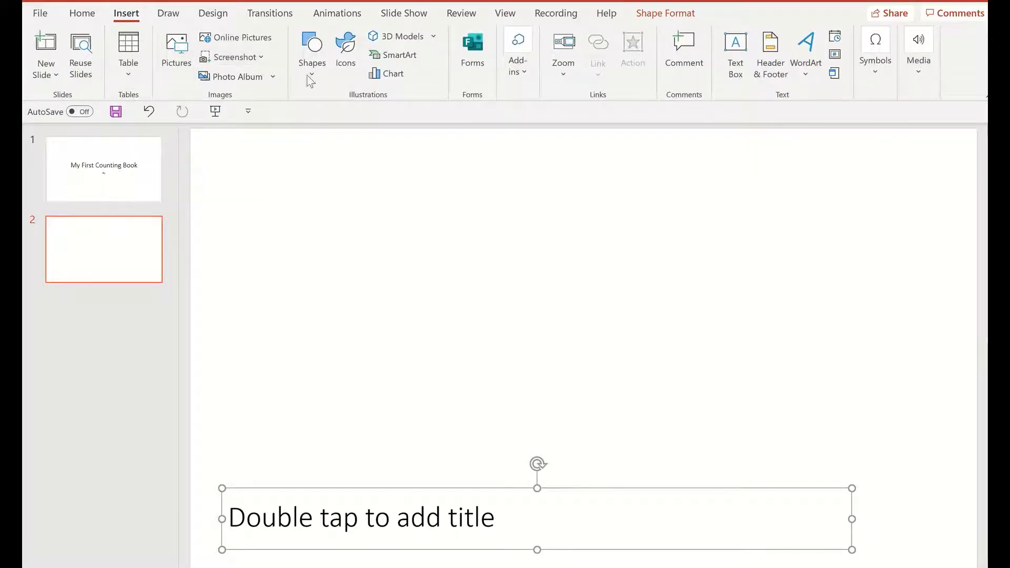
pyautogui.click(309, 74)
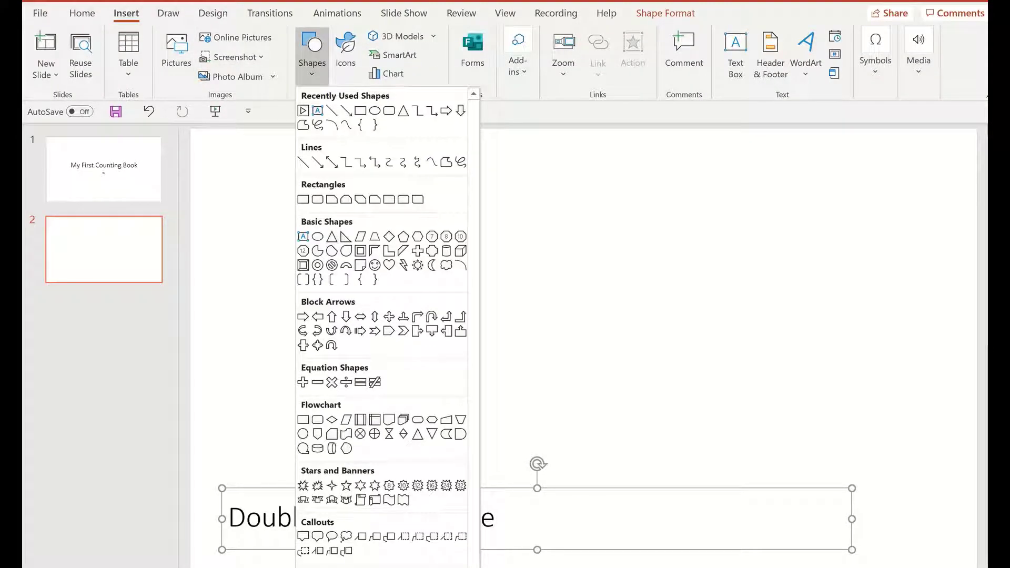
pyautogui.click(431, 317)
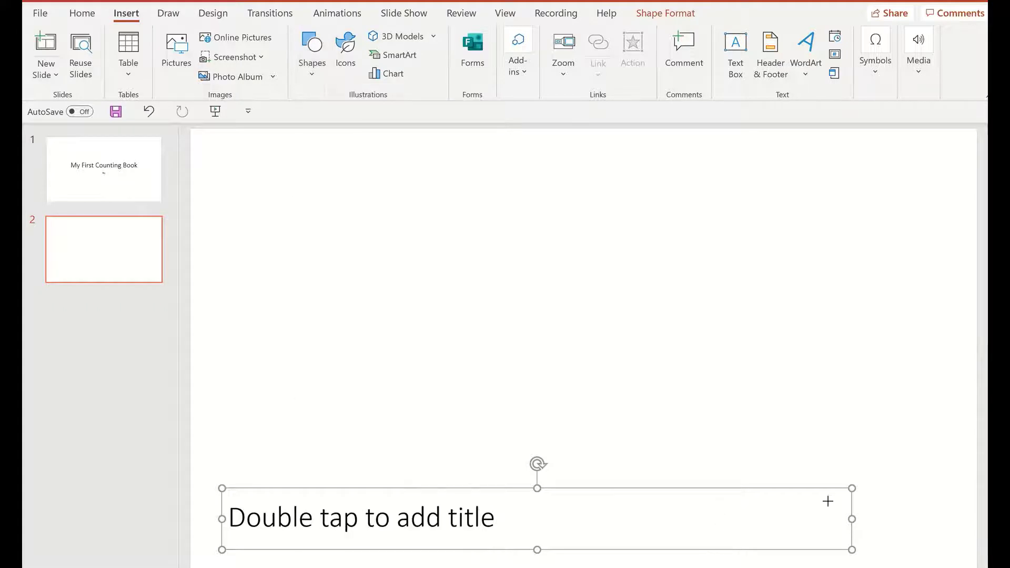
pyautogui.moveTo(895, 493); pyautogui.dragTo(946, 551)
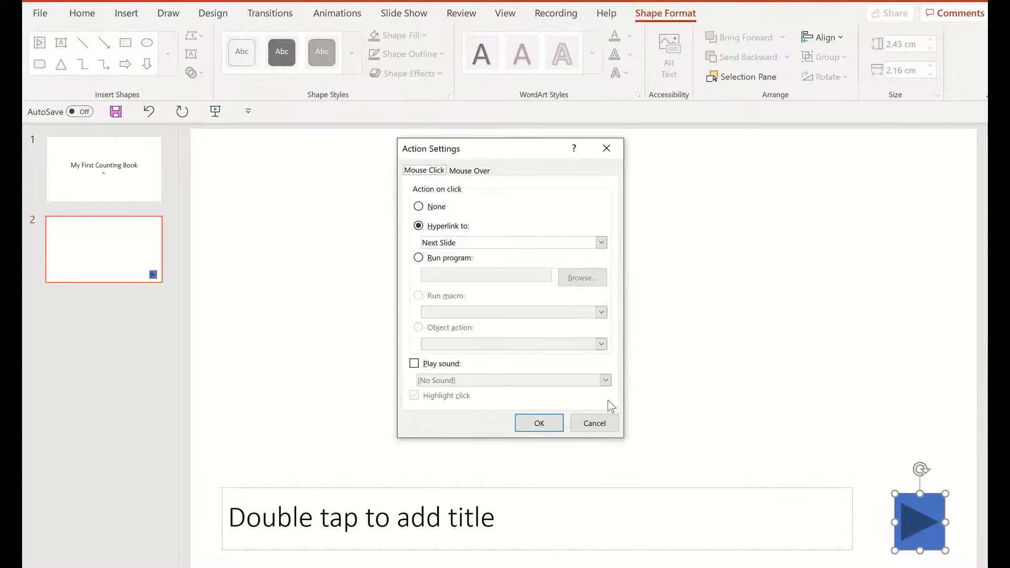
# Step: Keep the Next Slide link and draw a large circle in the middle of slide 2
pyautogui.click(540, 424)
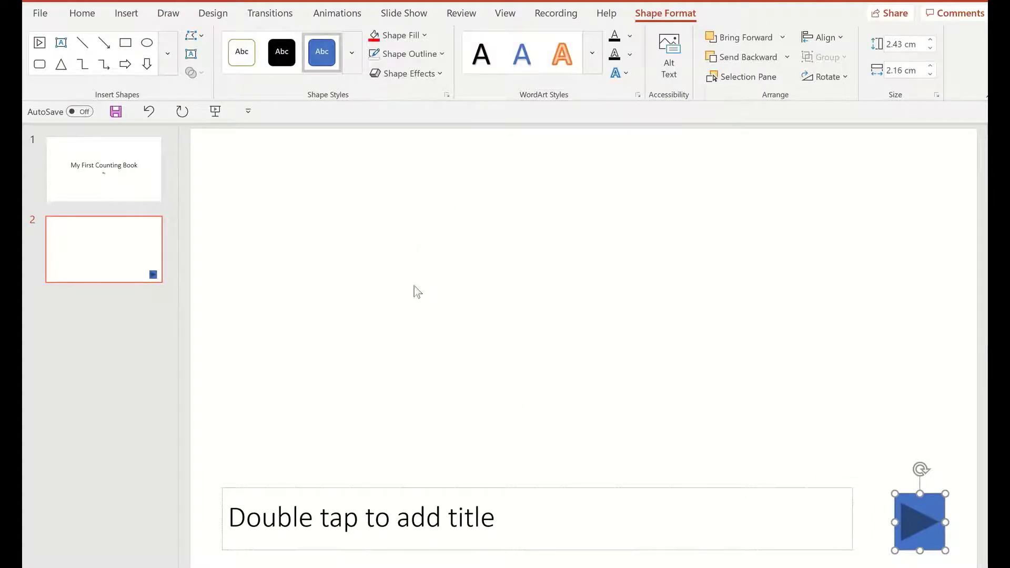
pyautogui.click(149, 47)
pyautogui.moveTo(487, 228); pyautogui.dragTo(641, 439)
# Step: Caption the slide 'One blue circle.', correcting the misspelled 'ble' to 'blue'
pyautogui.click(524, 513)
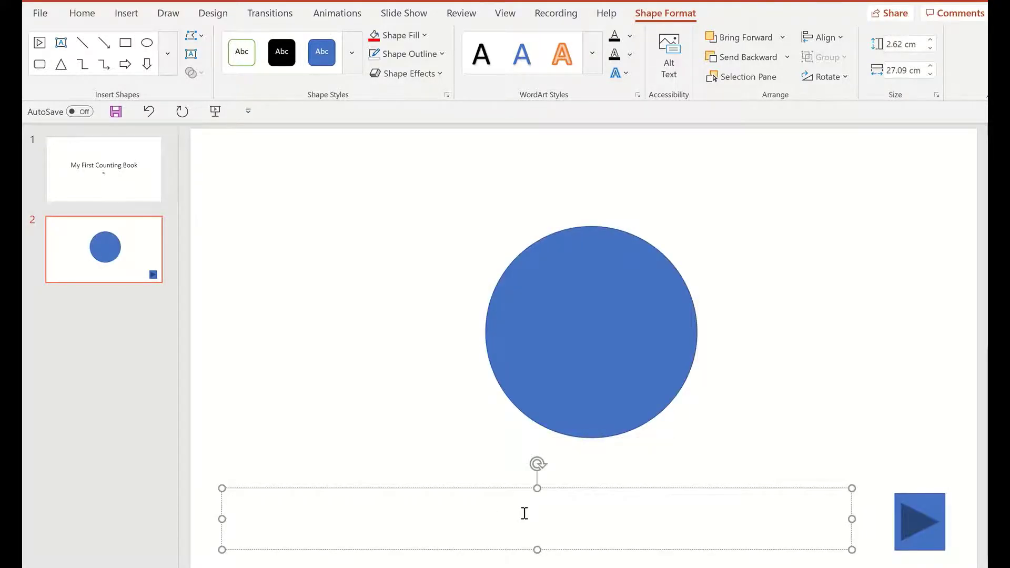
pyautogui.write('One b')
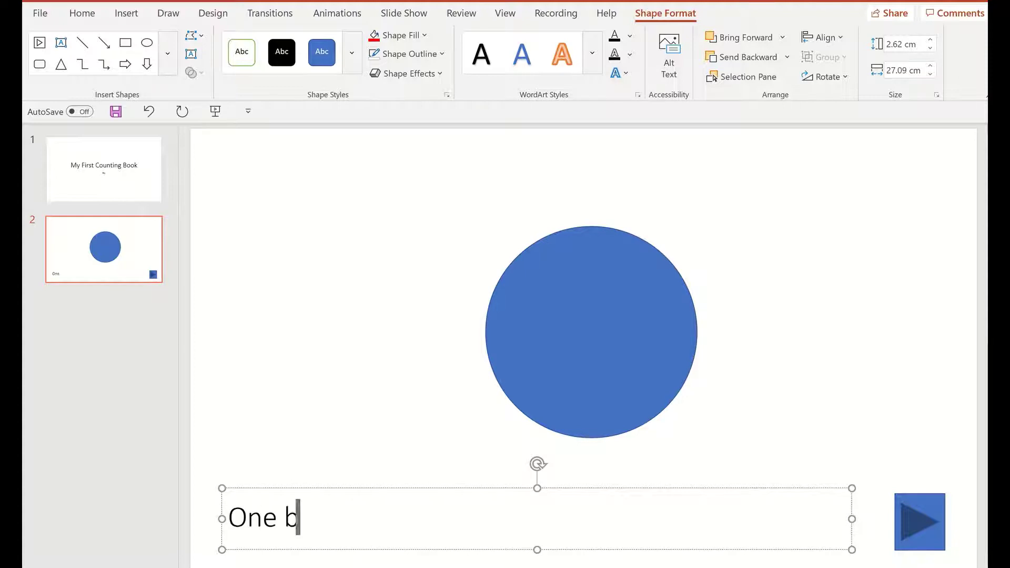
pyautogui.write('le ci')
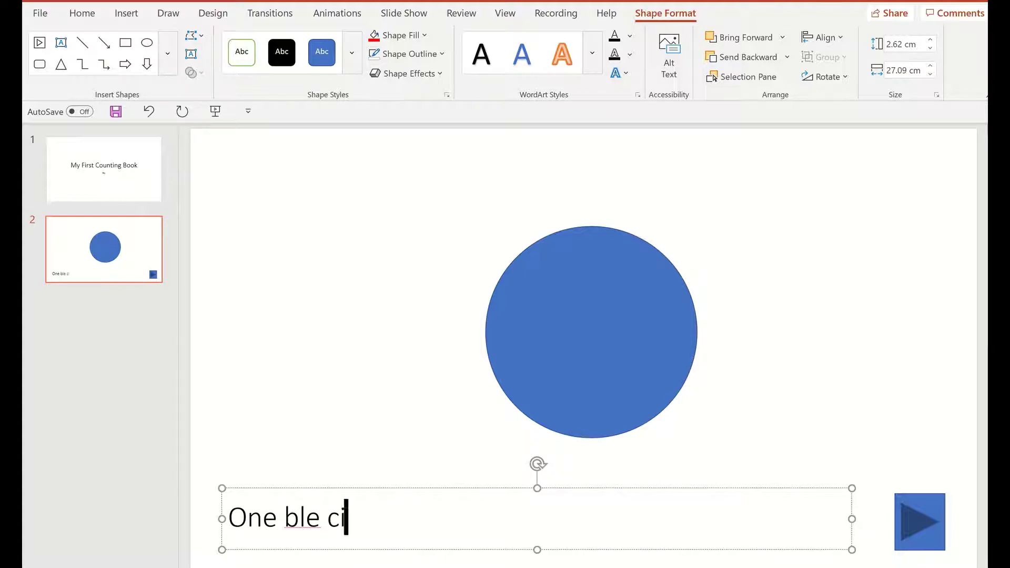
pyautogui.write('rcle')
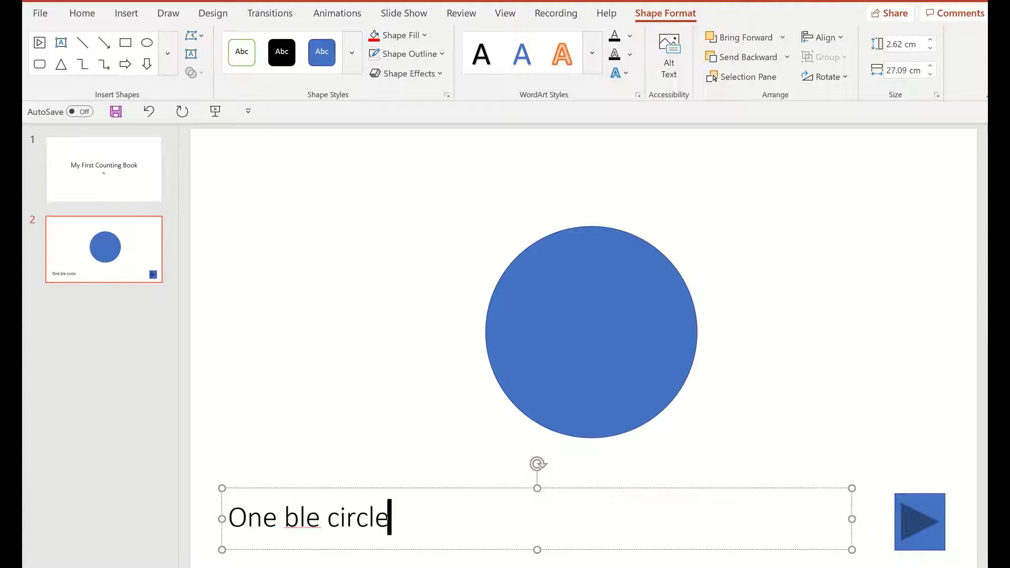
pyautogui.write('.')
pyautogui.press('Return')
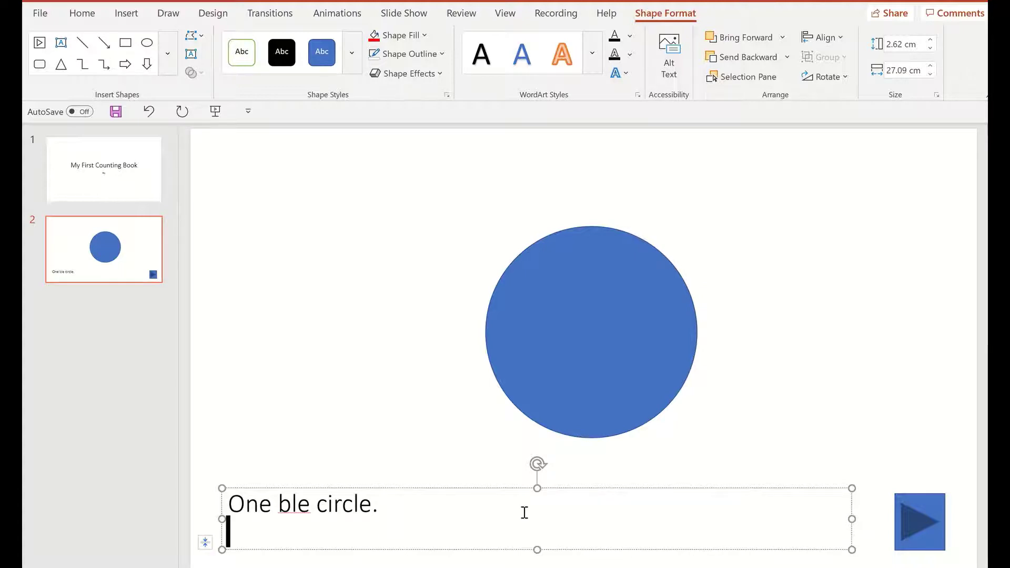
pyautogui.press('BackSpace')
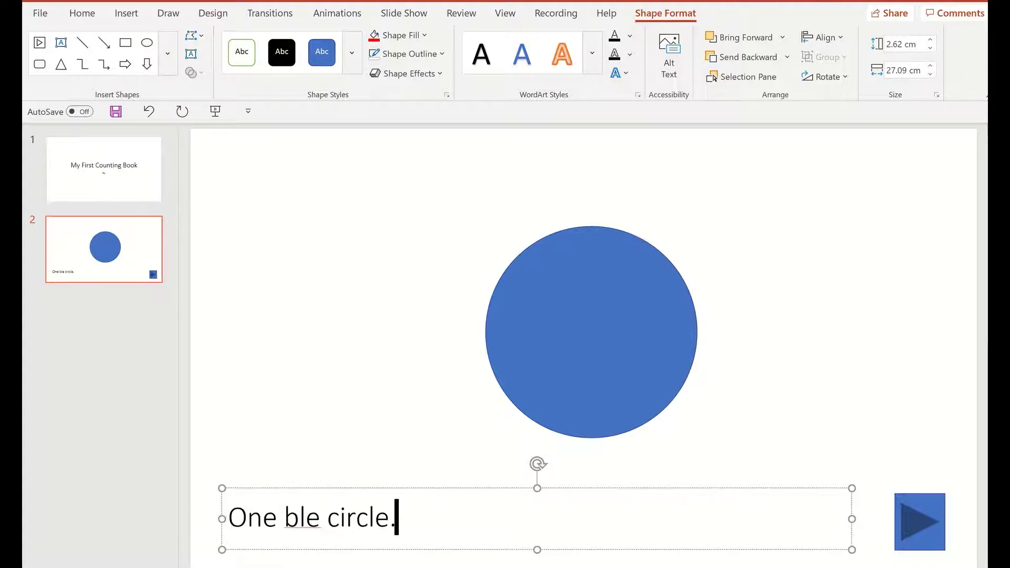
pyautogui.rightClick(309, 524)
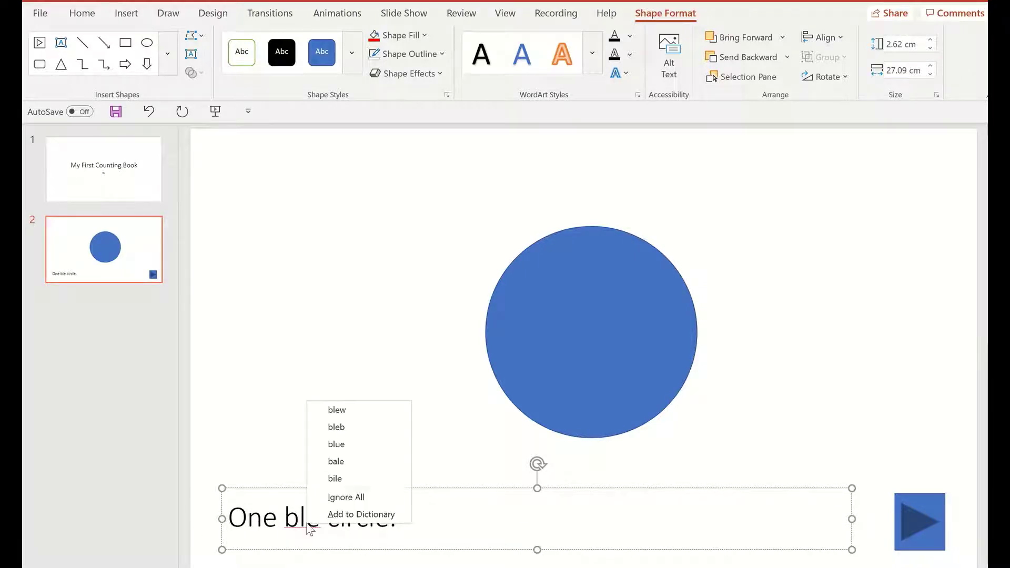
pyautogui.click(331, 446)
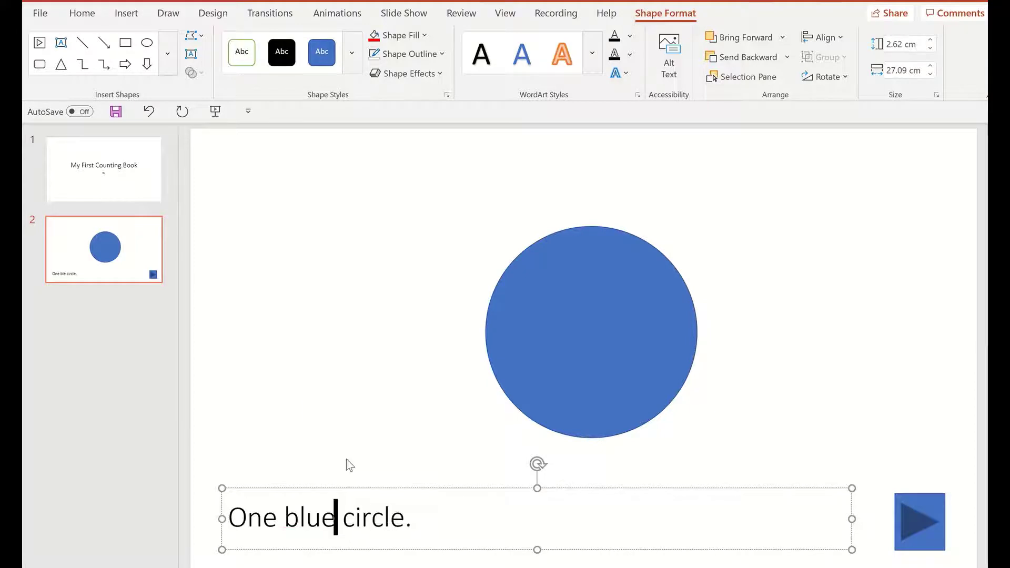
pyautogui.click(141, 245)
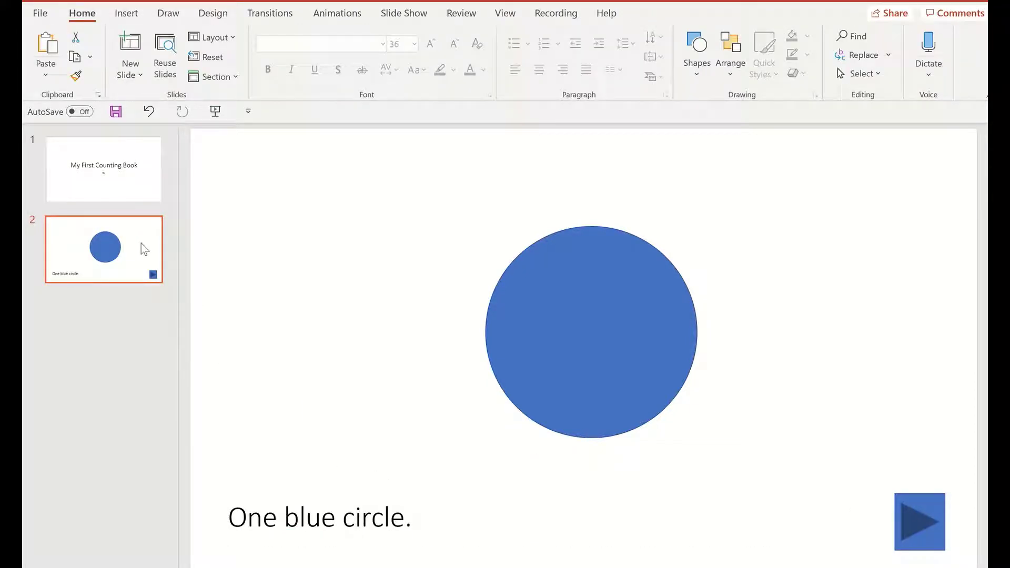
# Step: Duplicate slide 2 as slide 3 and copy its circle up and to the left
pyautogui.hotkey('ctrl', 'd')
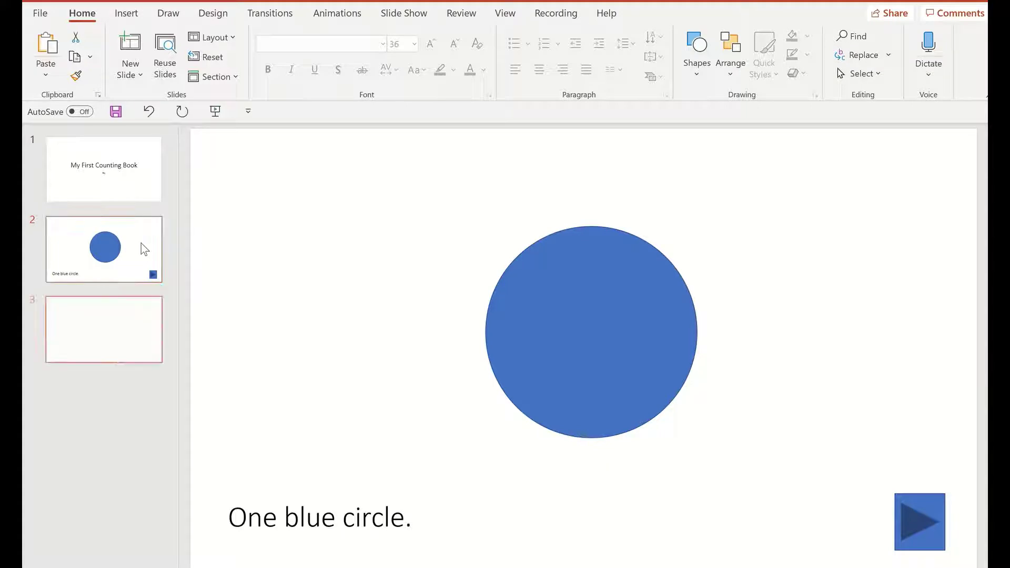
pyautogui.click(557, 328)
pyautogui.moveTo(558, 327); pyautogui.dragTo(332, 284)
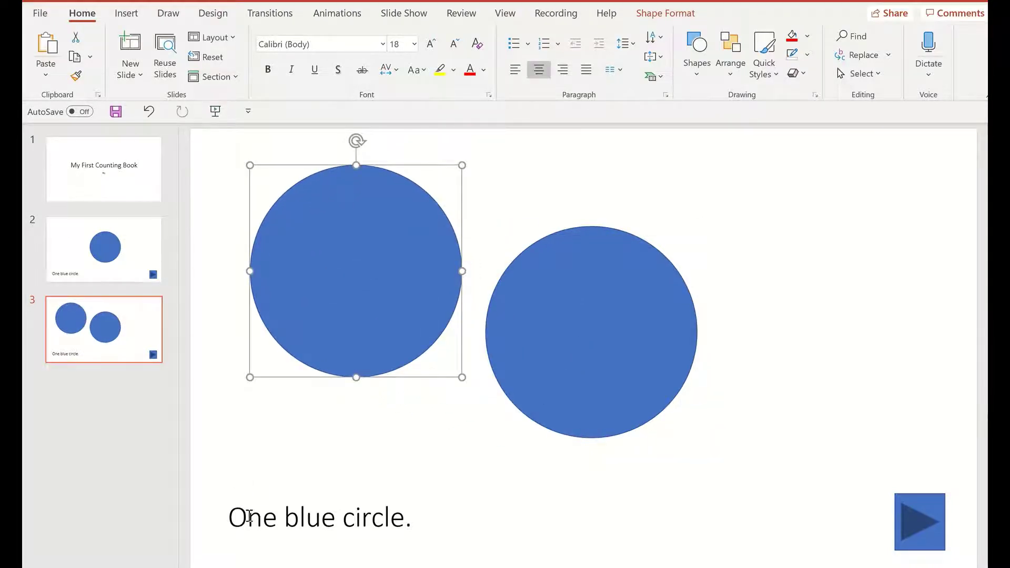
# Step: Change the caption to 'Two blue circles.' and duplicate the slide as slide 4
pyautogui.doubleClick(253, 520)
pyautogui.write('Two')
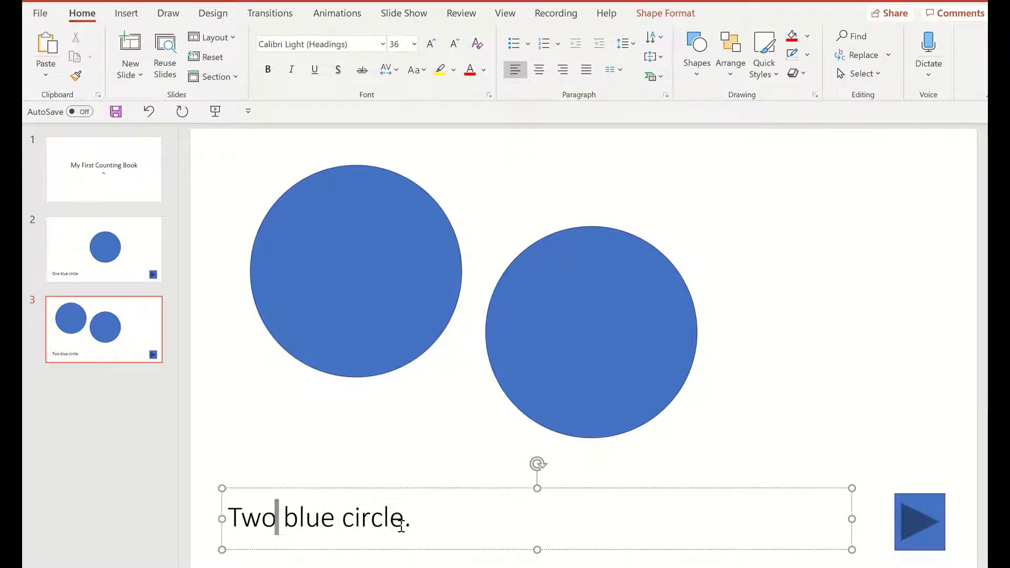
pyautogui.click(404, 524)
pyautogui.write('s')
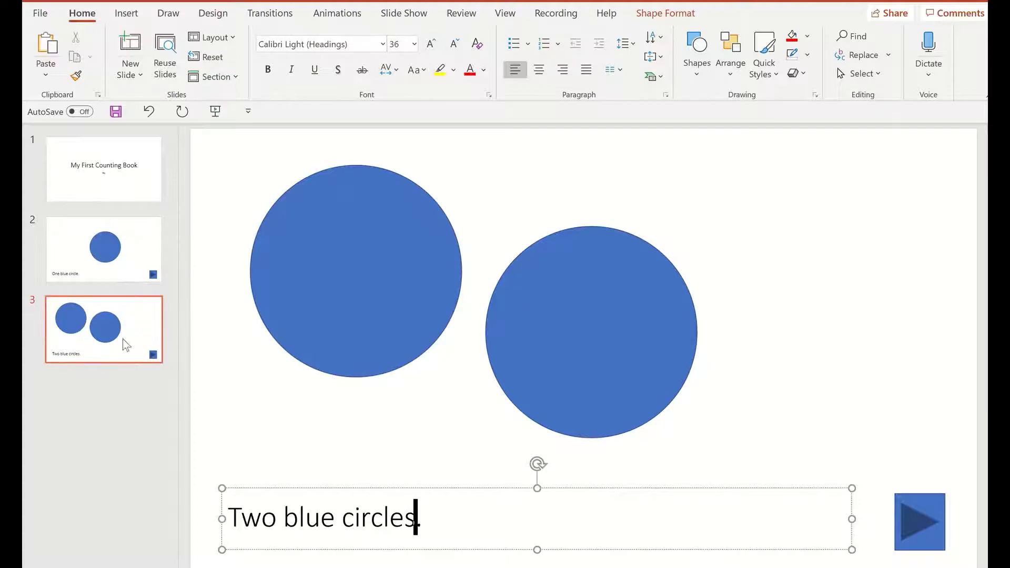
pyautogui.click(145, 321)
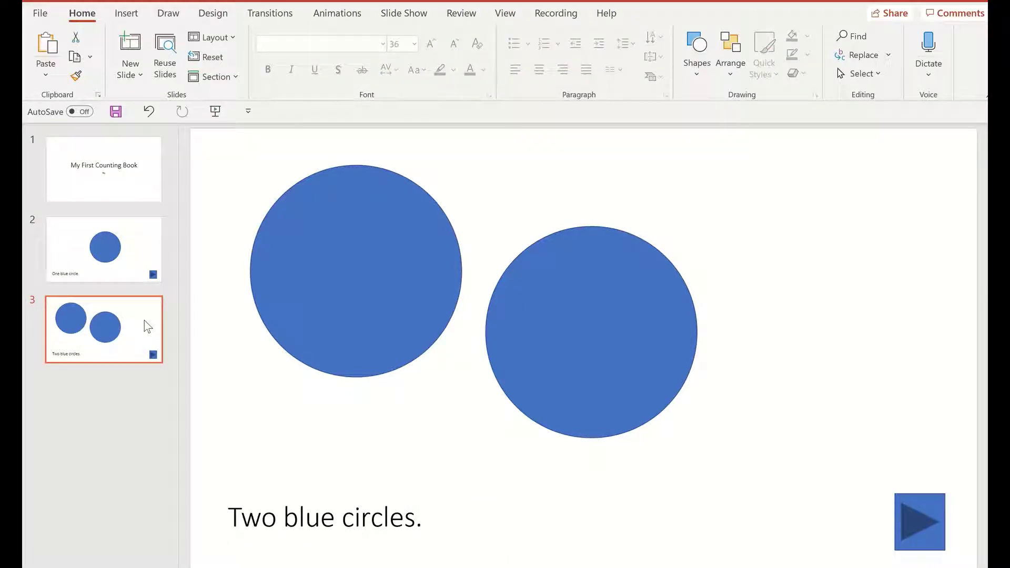
pyautogui.hotkey('ctrl', 'd')
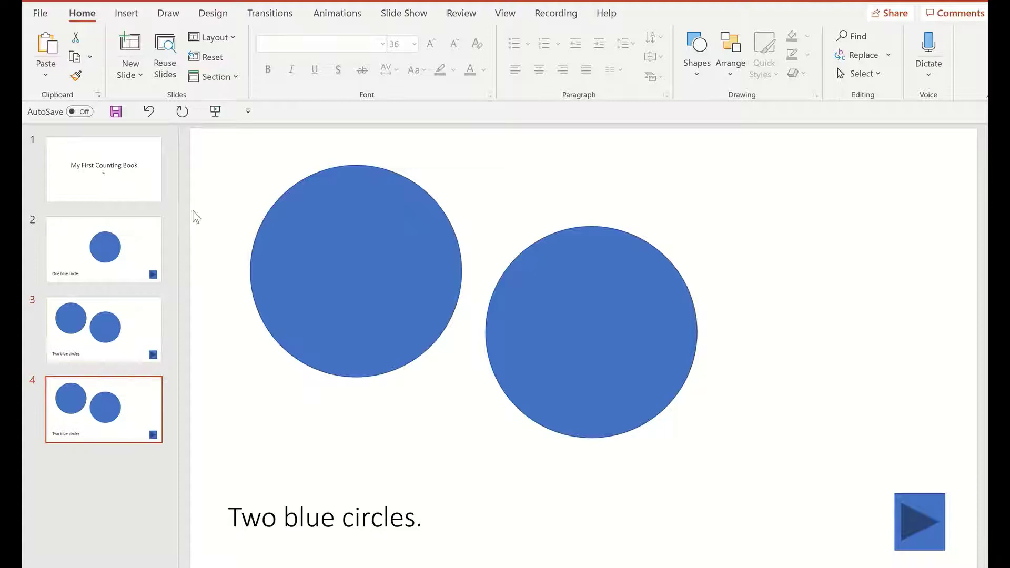
# Step: Fill both circles on slide 4 with yellow
pyautogui.moveTo(230, 141); pyautogui.dragTo(802, 487)
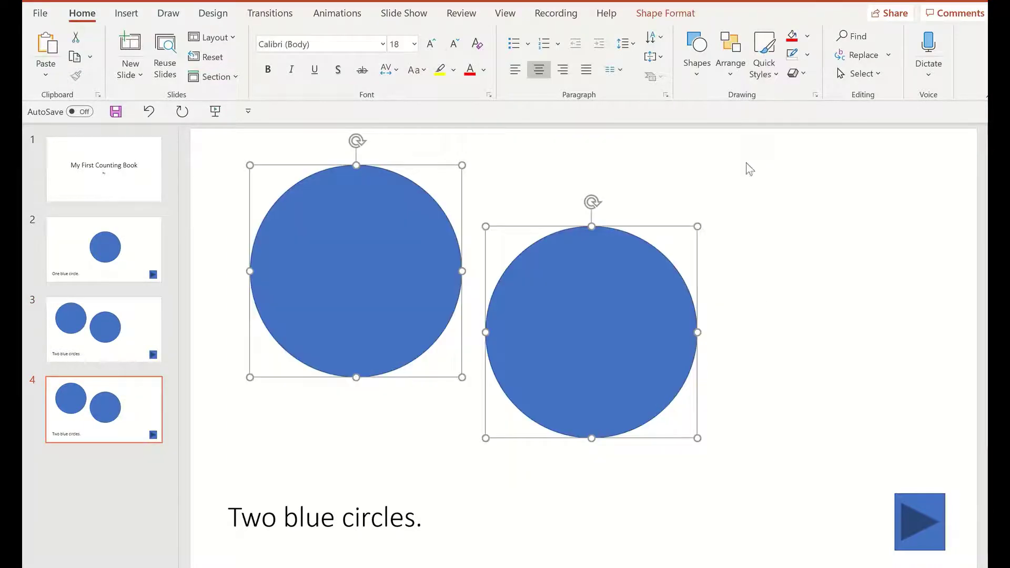
pyautogui.click(807, 37)
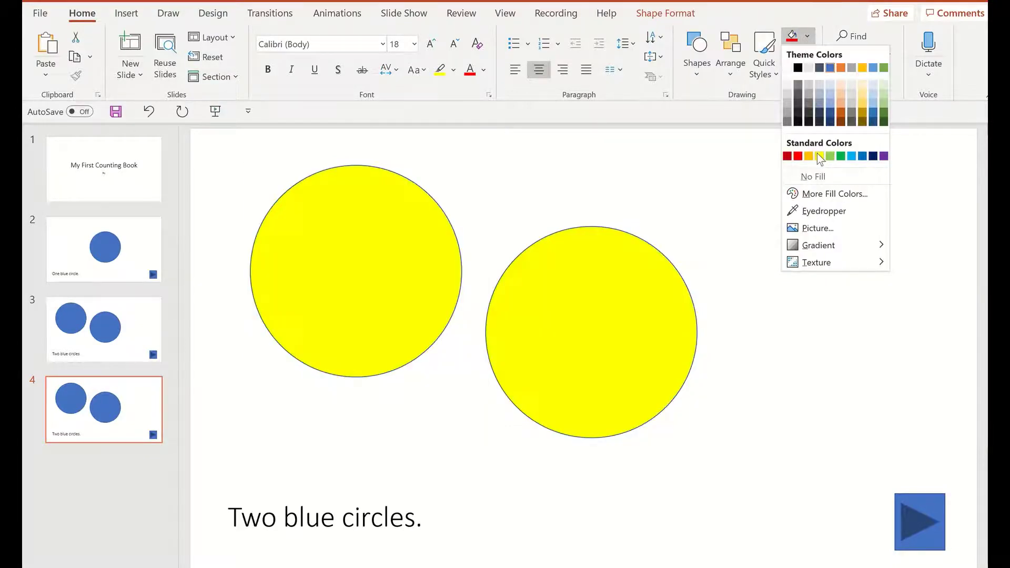
pyautogui.click(819, 156)
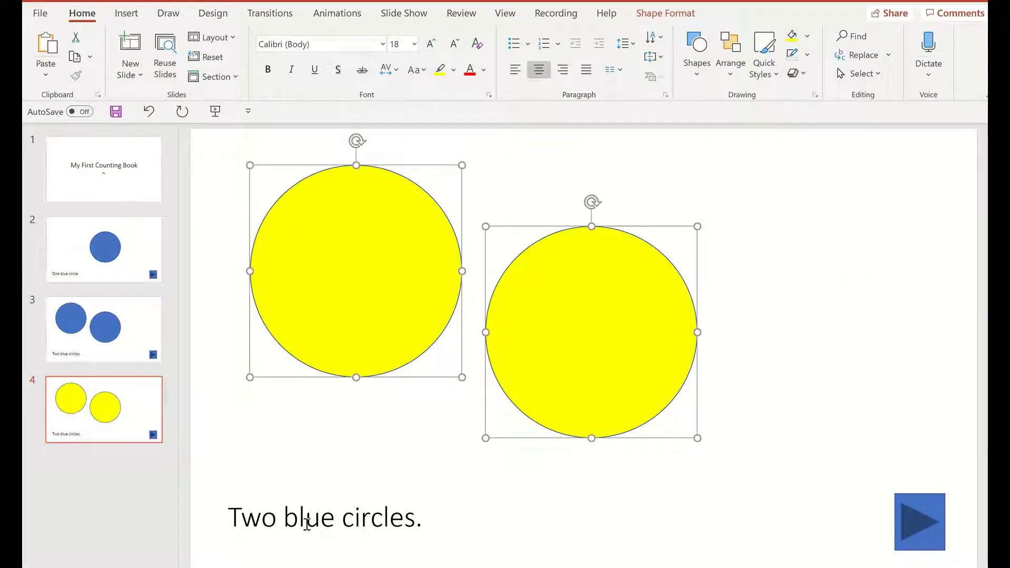
# Step: Replace 'blue' with 'yellow' in the caption and select slide 4's thumbnail
pyautogui.doubleClick(312, 524)
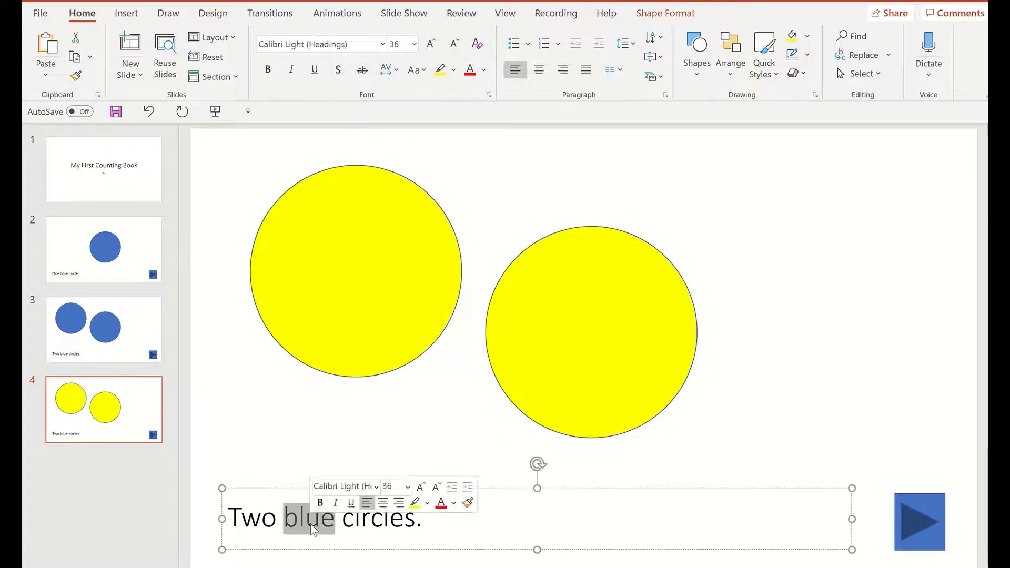
pyautogui.write('yellow')
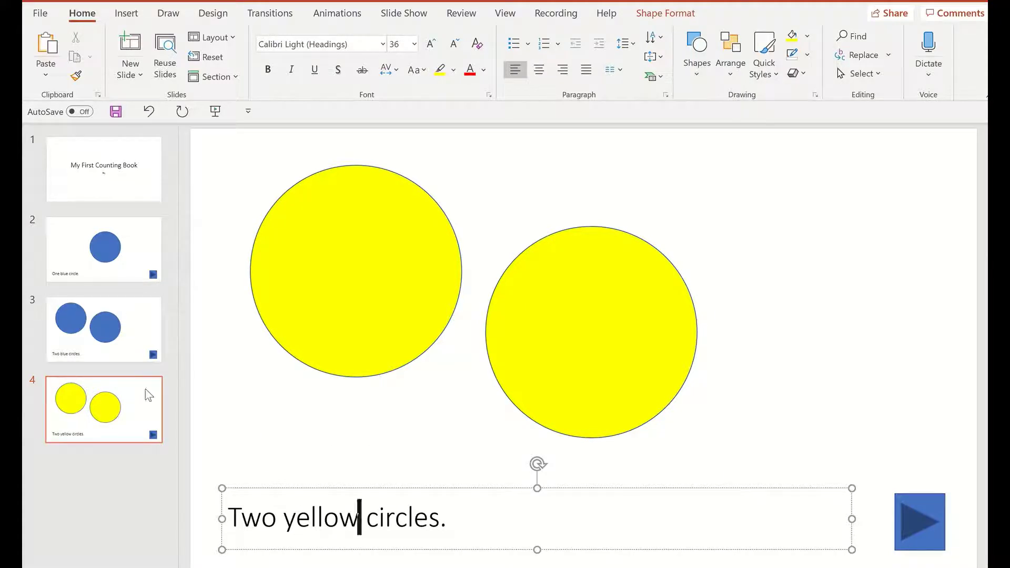
pyautogui.click(145, 403)
# Step: Duplicate slide 4 as slide 5, shrink both circles, and add 'small' before 'yellow' in the caption
pyautogui.hotkey('ctrl', 'd')
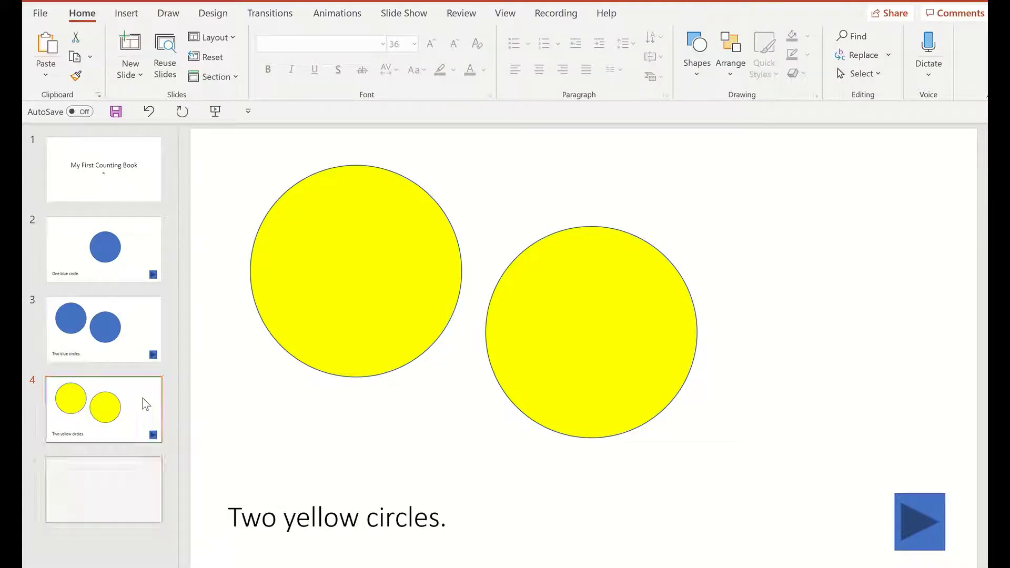
pyautogui.moveTo(226, 151); pyautogui.dragTo(735, 474)
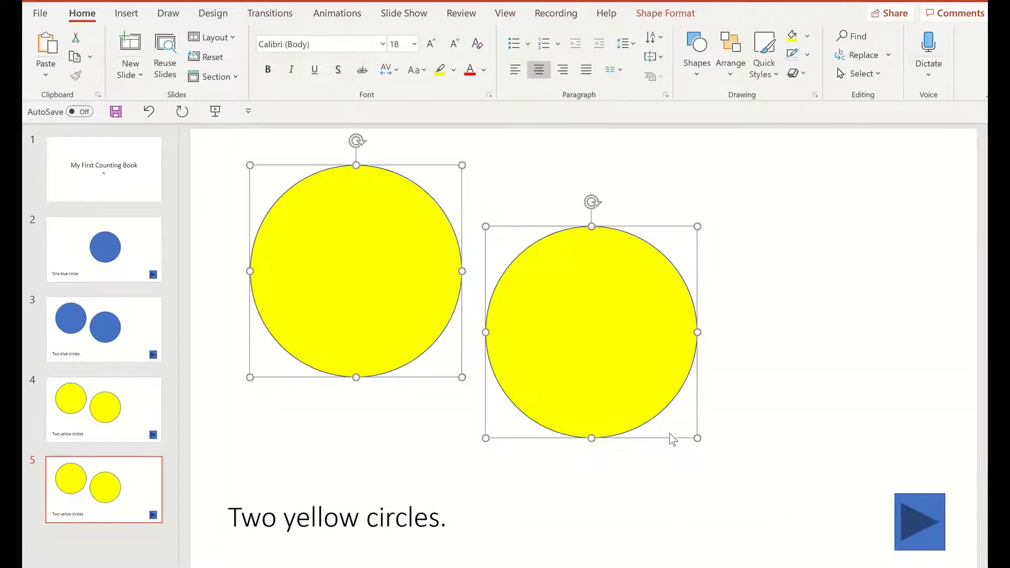
pyautogui.moveTo(699, 438); pyautogui.dragTo(600, 347)
pyautogui.click(284, 524)
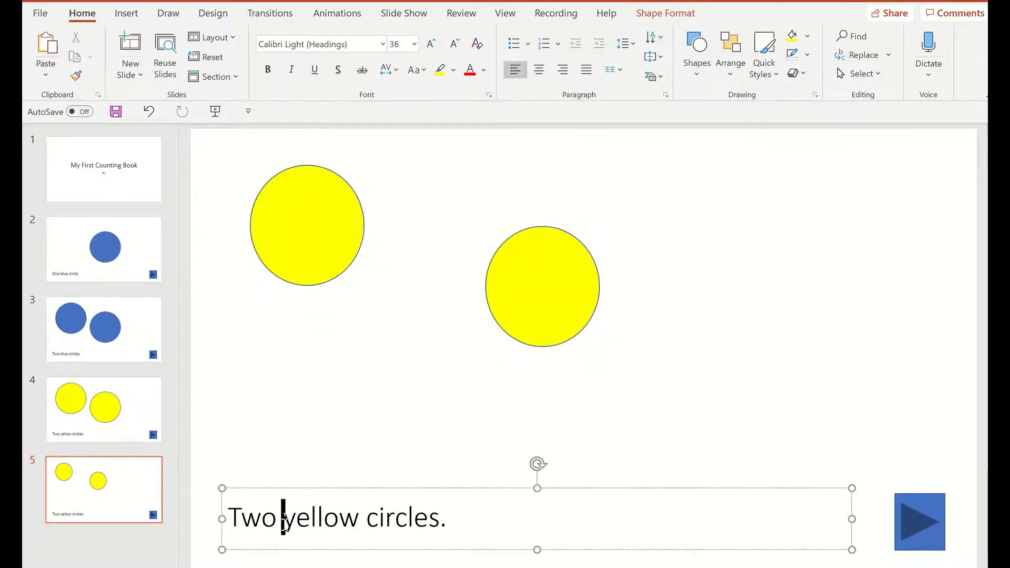
pyautogui.write('small')
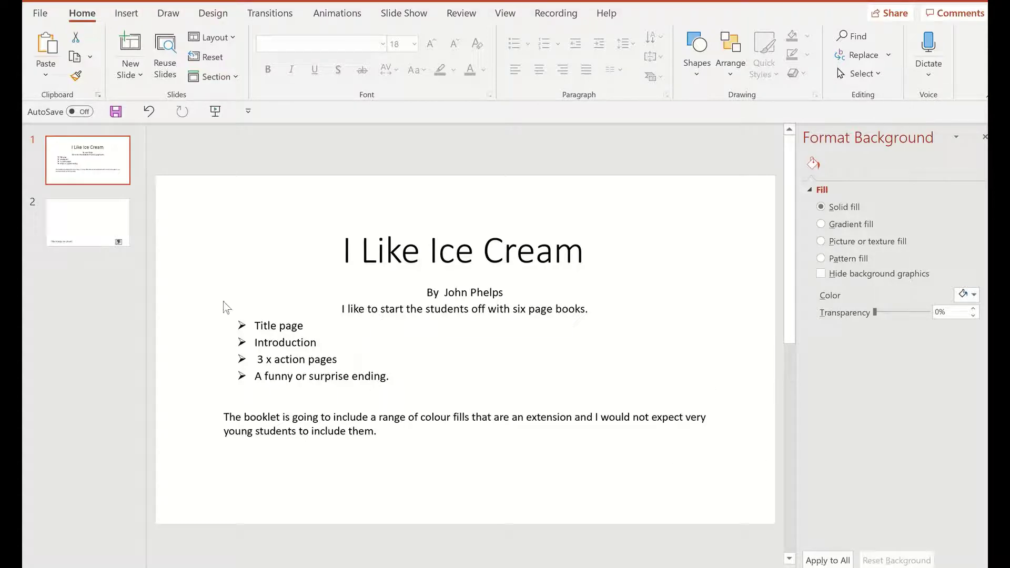
# Step: On slide 2, draw an isosceles triangle and rotate it upside down into a cone
pyautogui.click(105, 225)
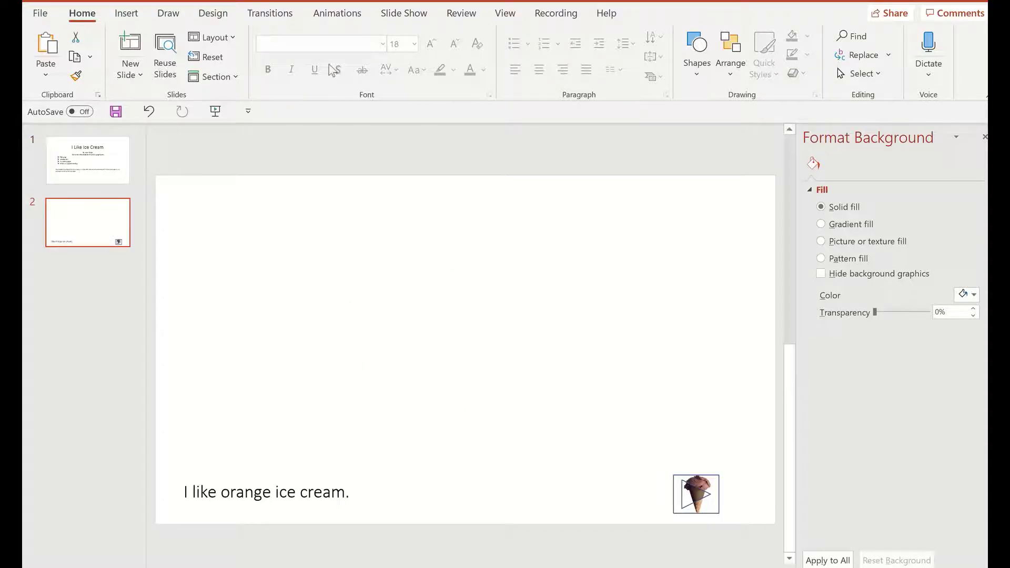
pyautogui.click(125, 16)
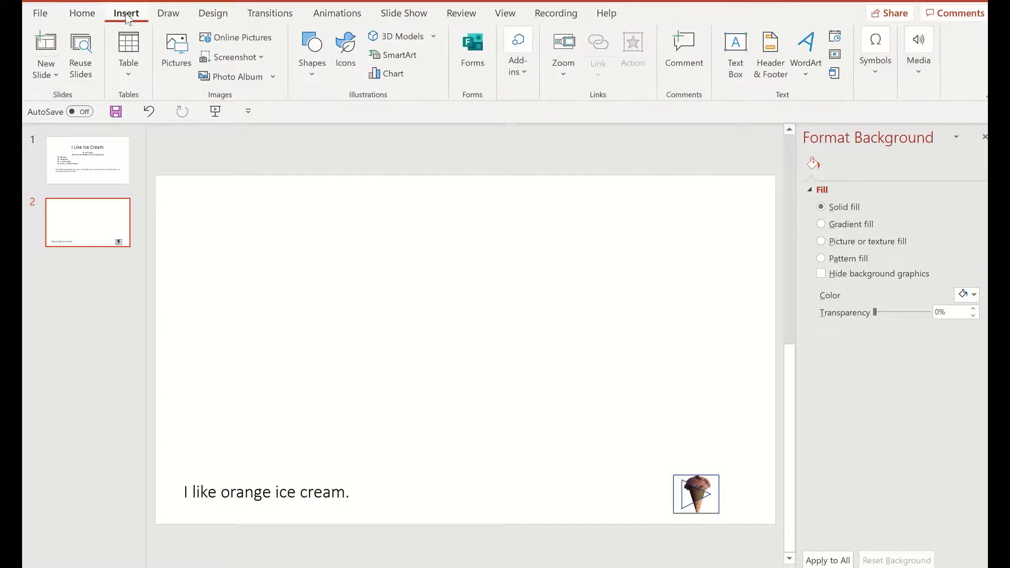
pyautogui.click(313, 74)
pyautogui.click(404, 111)
pyautogui.moveTo(411, 339); pyautogui.dragTo(513, 487)
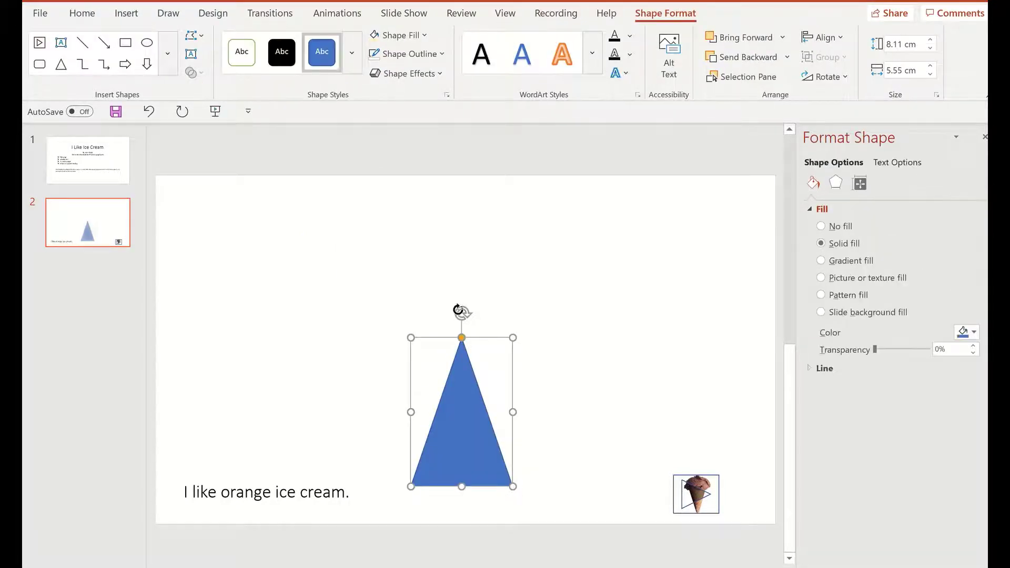
pyautogui.moveTo(463, 314); pyautogui.dragTo(466, 493)
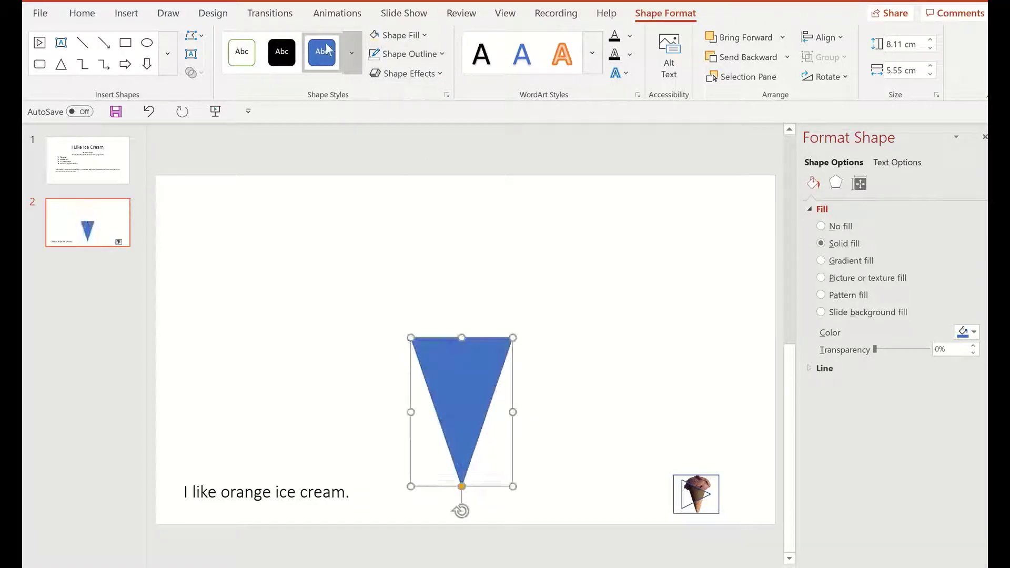
# Step: Fill the cone with the Burlap texture
pyautogui.click(425, 36)
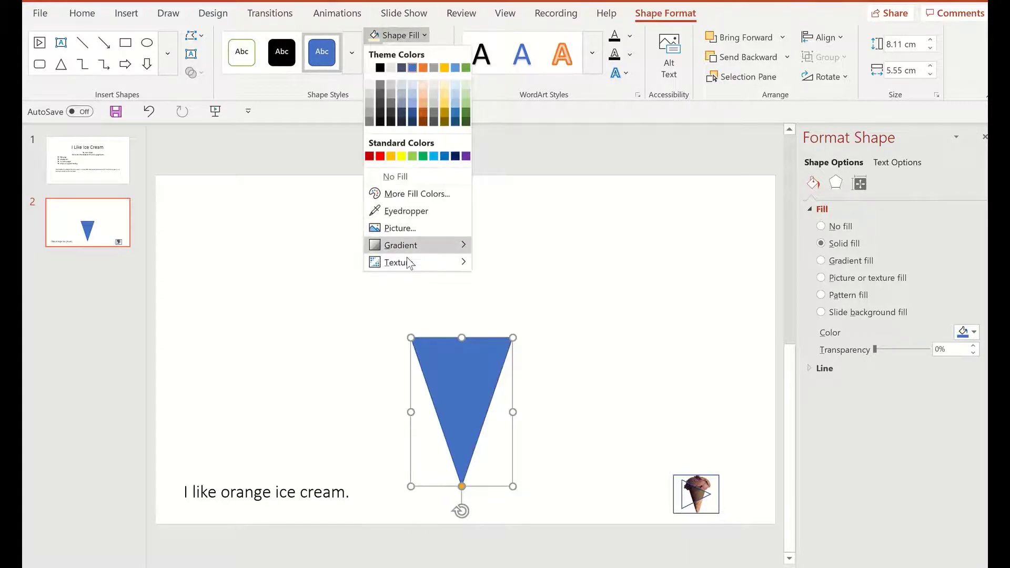
pyautogui.moveTo(409, 263)
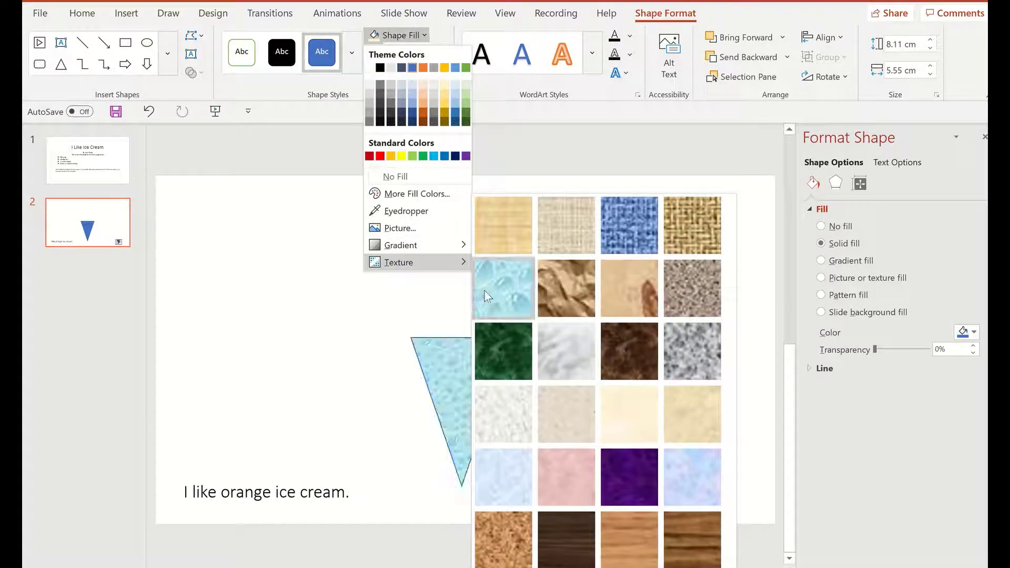
pyautogui.click(700, 229)
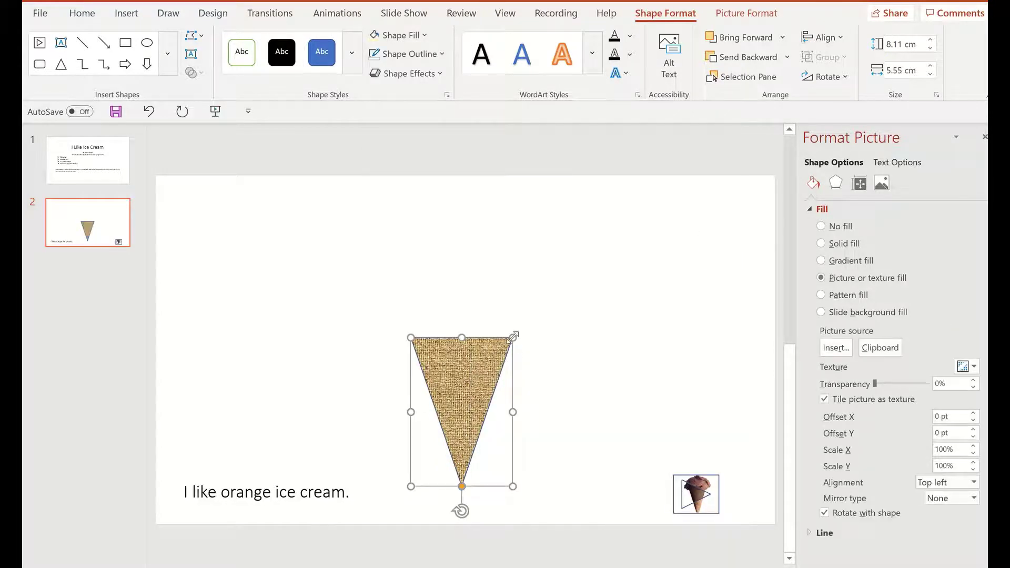
# Step: Shrink the cone slightly and top it with a gold circle scoop with no outline
pyautogui.moveTo(513, 337); pyautogui.dragTo(499, 353)
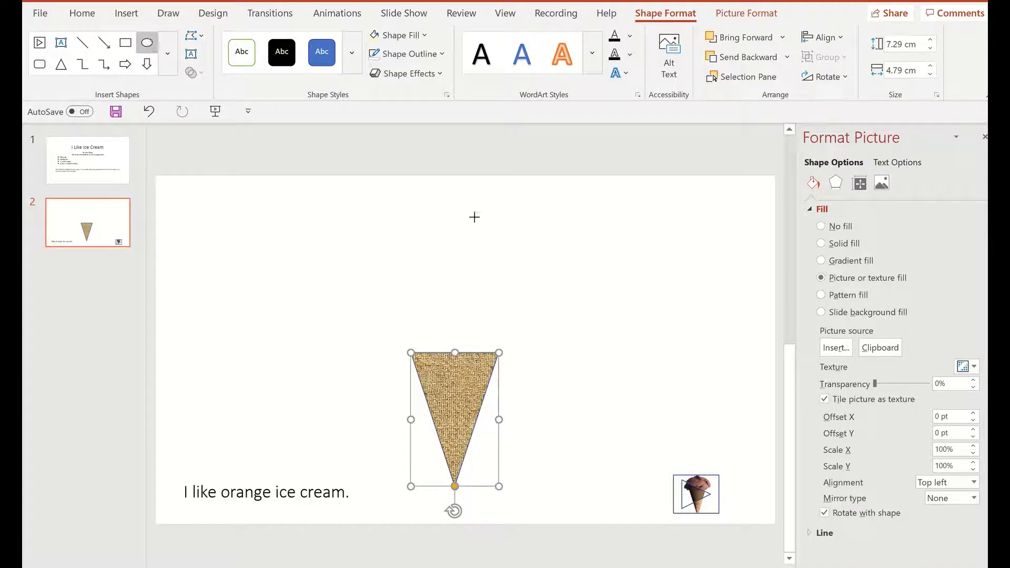
pyautogui.moveTo(393, 270); pyautogui.dragTo(510, 375)
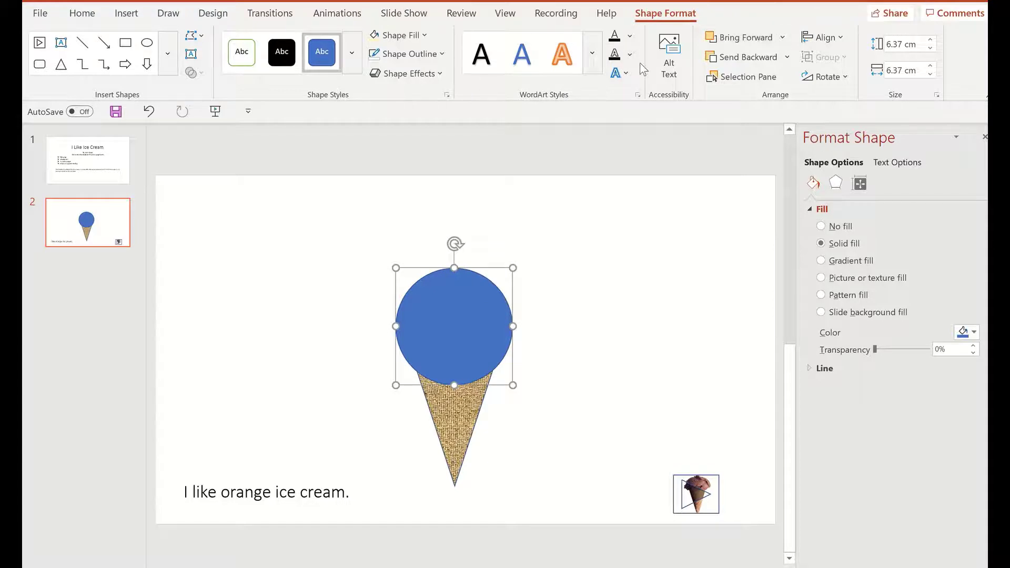
pyautogui.click(425, 36)
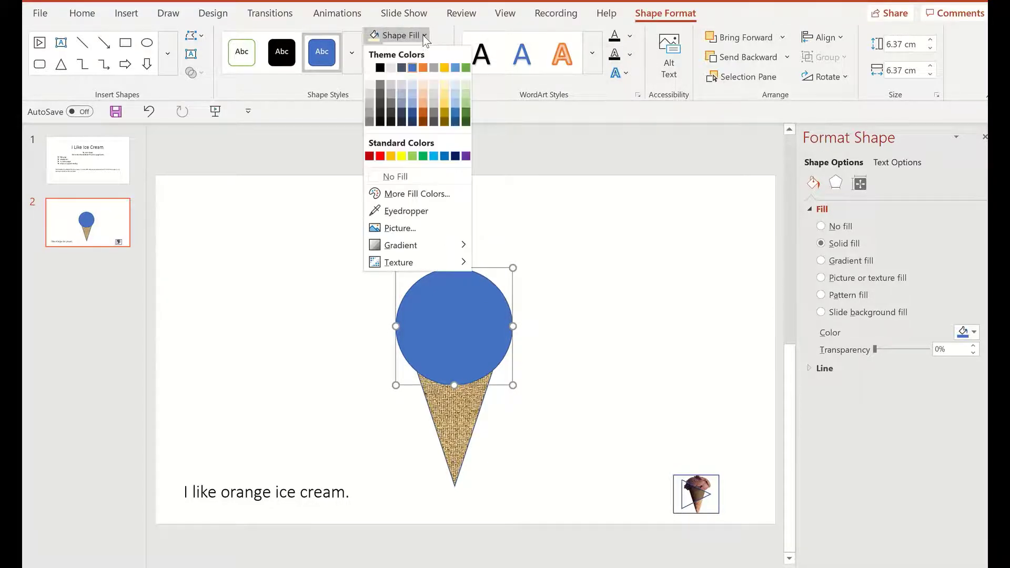
pyautogui.click(391, 156)
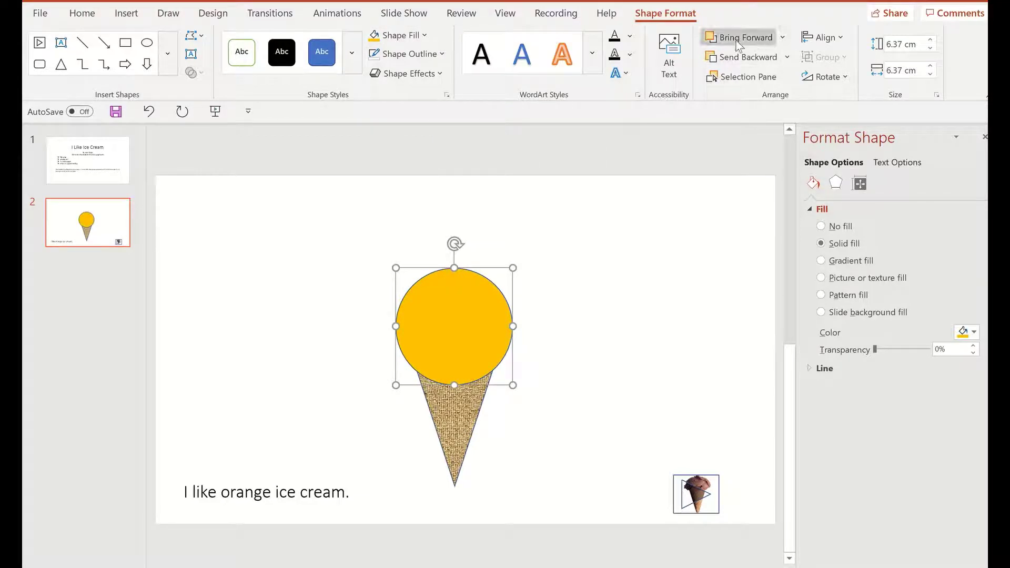
pyautogui.click(442, 54)
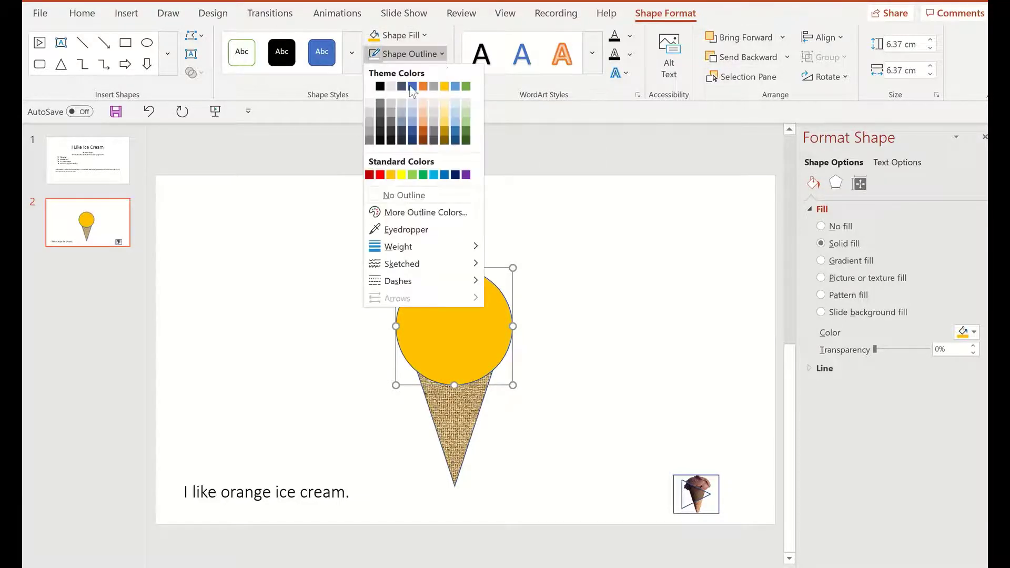
pyautogui.click(408, 195)
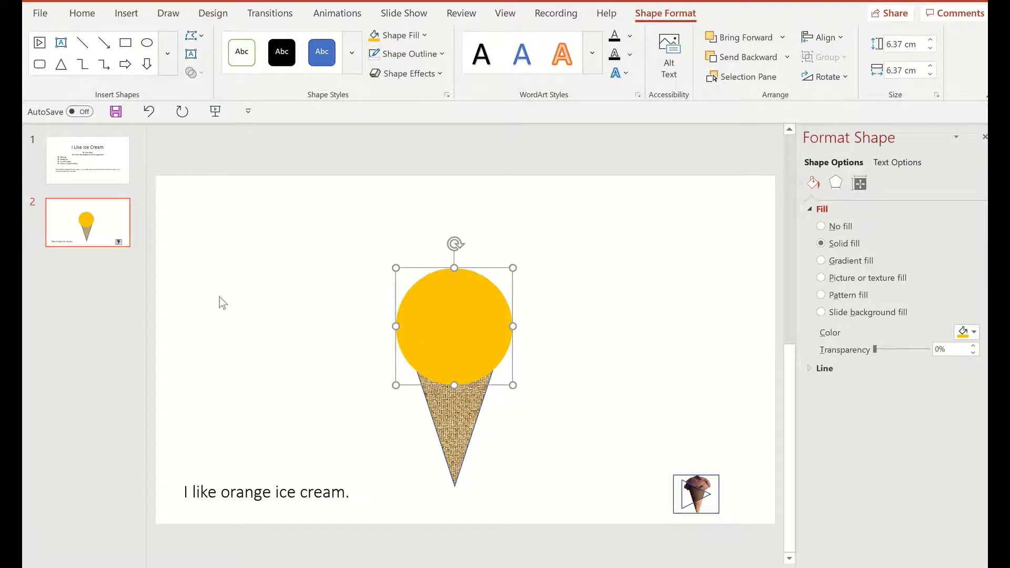
# Step: Duplicate the ice-cream slide until slides 2–6 match, then go to slide 3
pyautogui.click(109, 210)
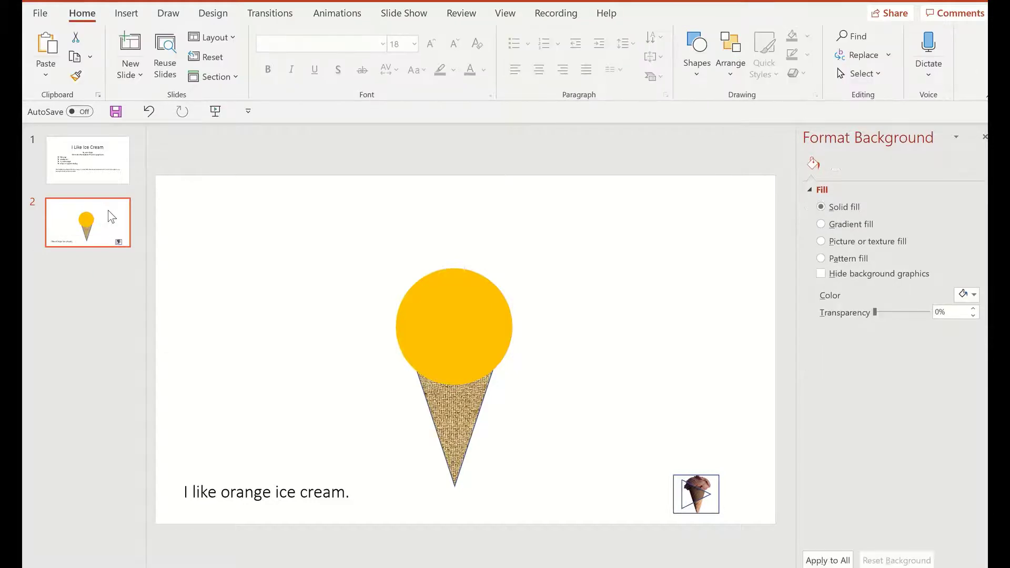
pyautogui.hotkey('ctrl', 'd')
pyautogui.hotkey('ctrl', 'd')
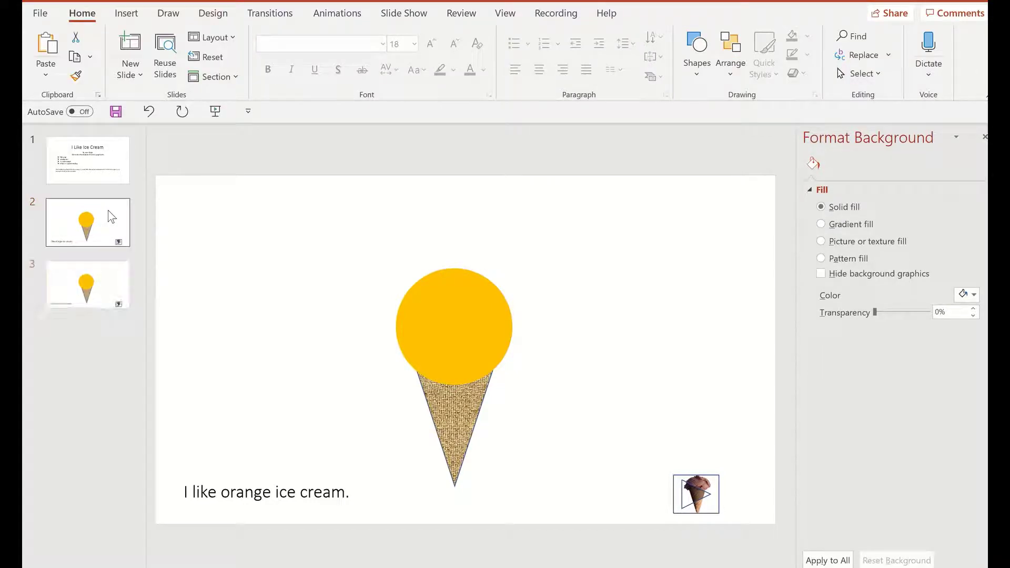
pyautogui.hotkey('ctrl', 'd')
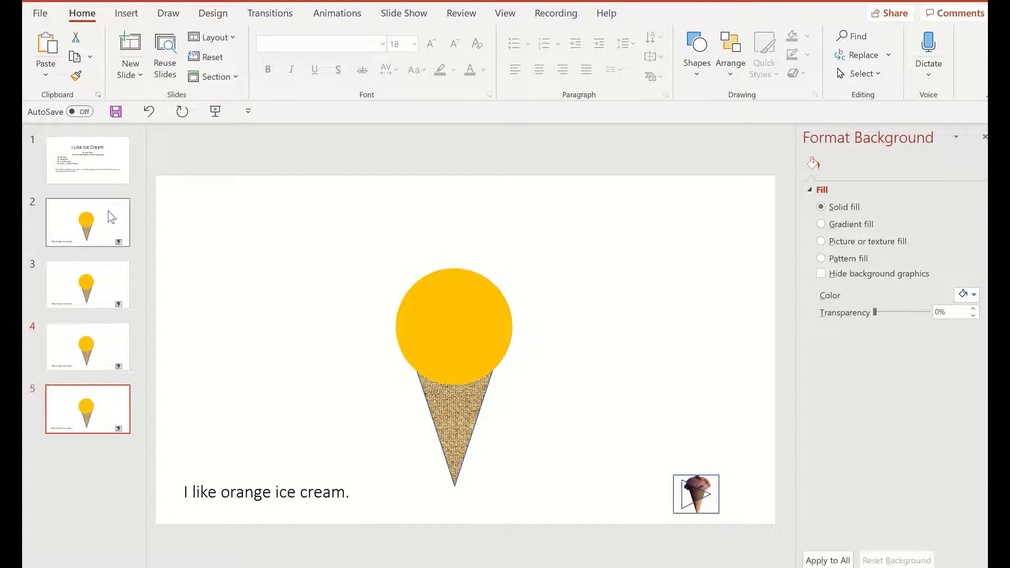
pyautogui.hotkey('ctrl', 'd')
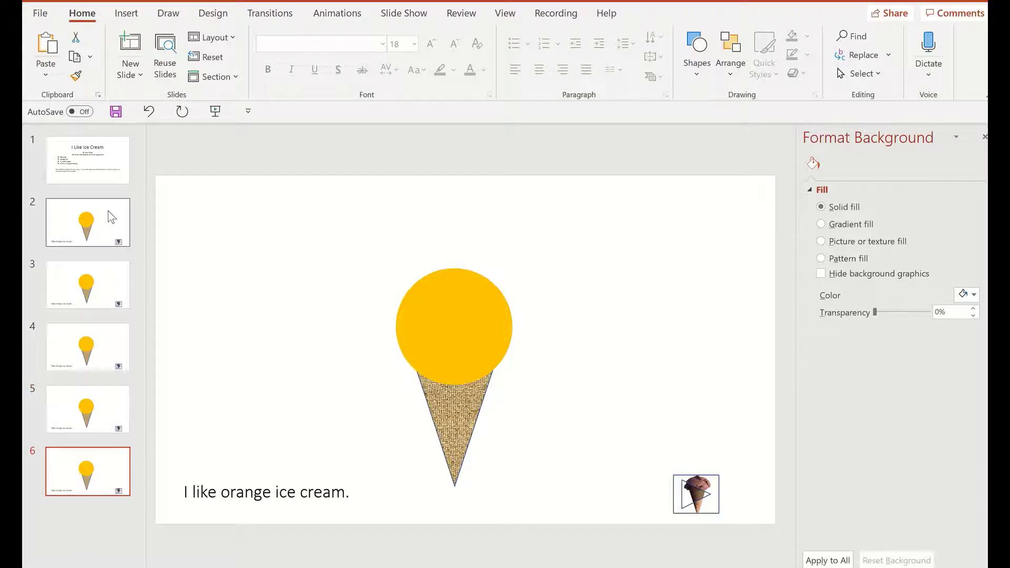
pyautogui.click(98, 300)
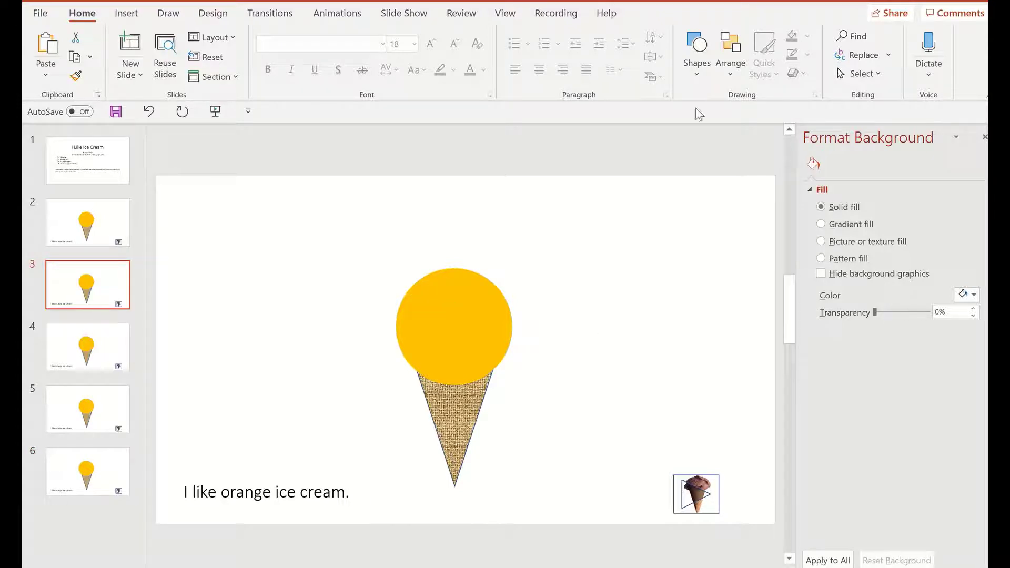
# Step: Draw a small dark gold square chip and copy it to several spots across the scoop
pyautogui.click(696, 77)
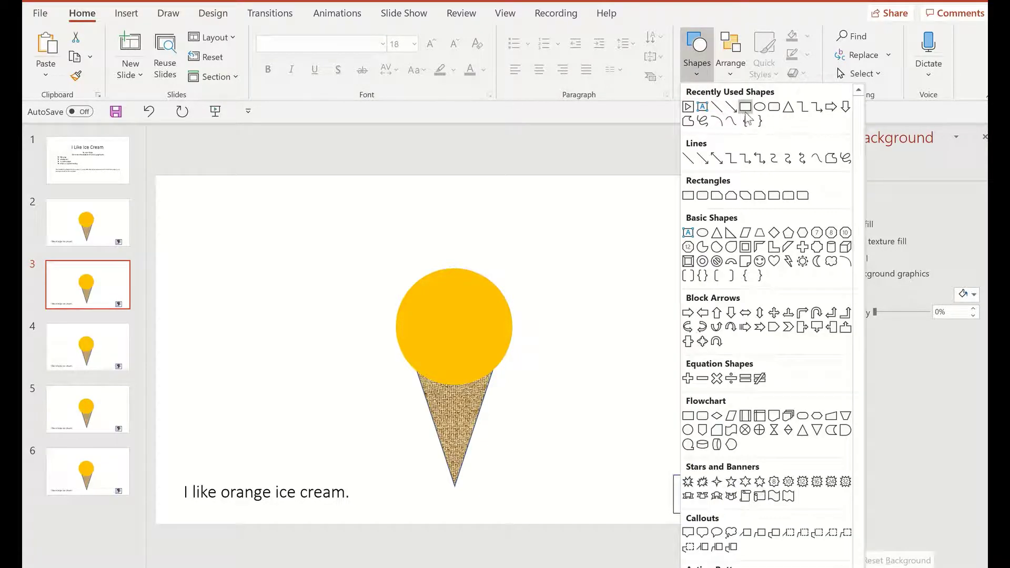
pyautogui.click(746, 108)
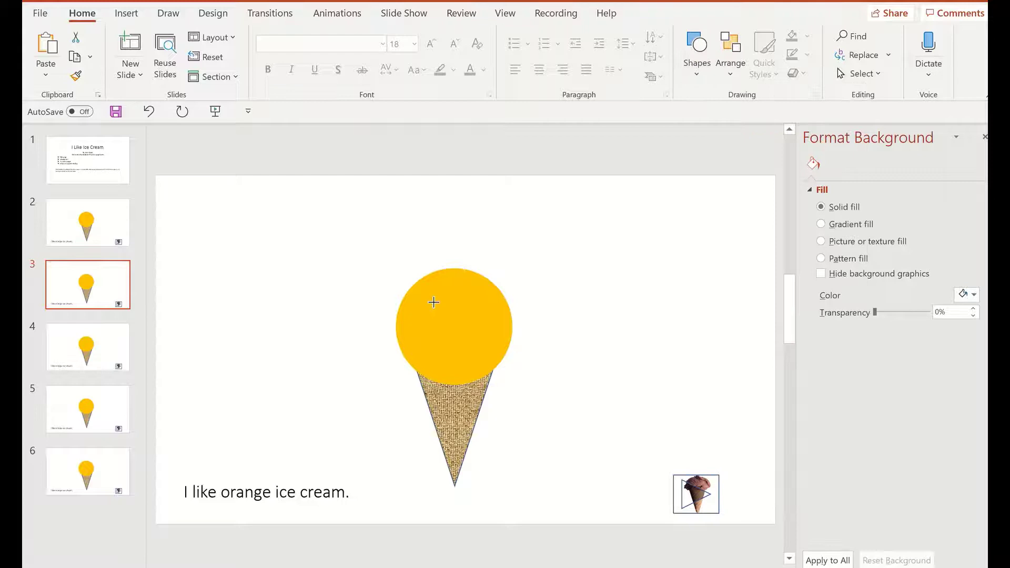
pyautogui.moveTo(428, 291); pyautogui.dragTo(439, 303)
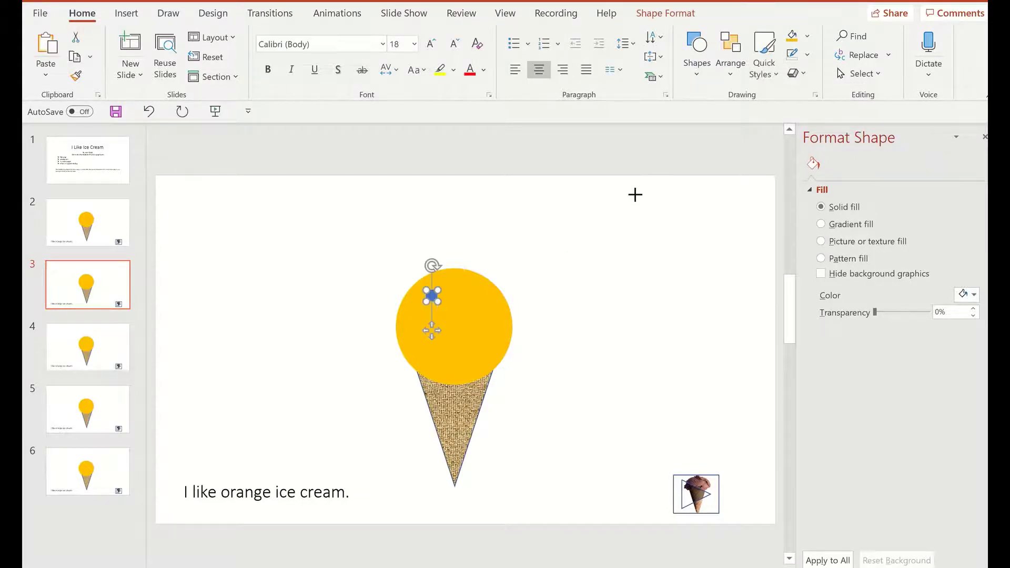
pyautogui.click(808, 36)
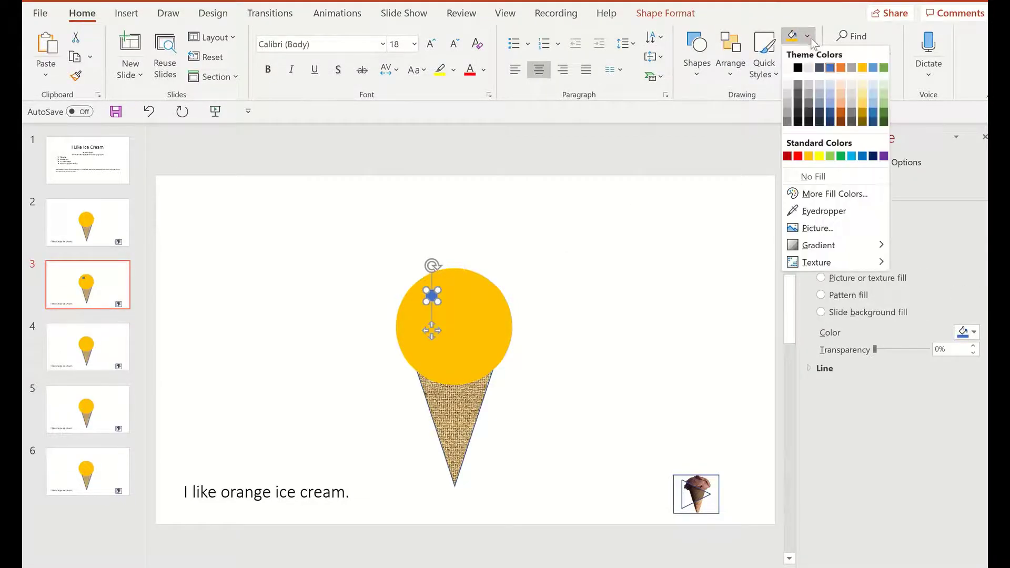
pyautogui.click(862, 123)
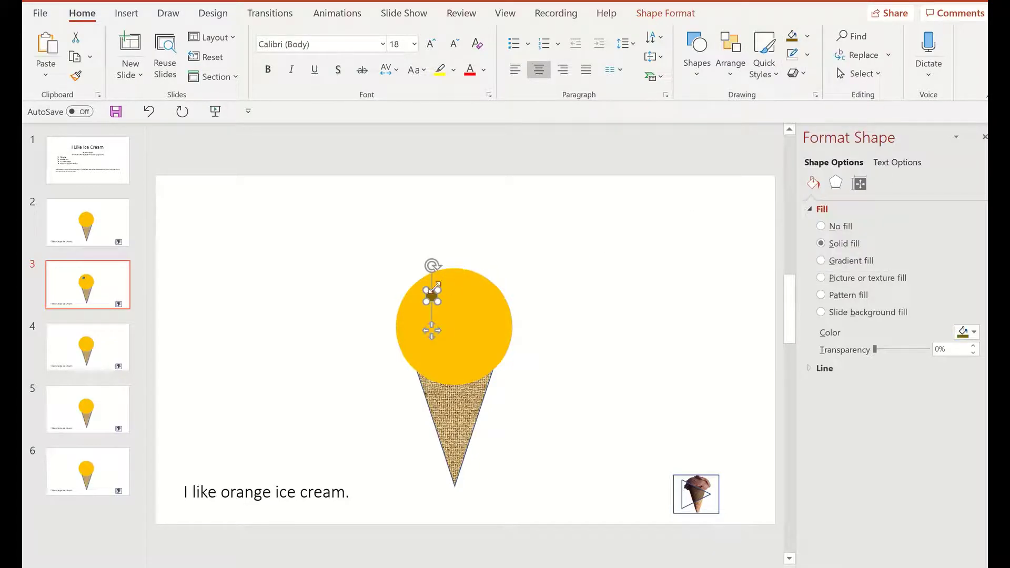
pyautogui.moveTo(433, 294); pyautogui.dragTo(454, 313)
pyautogui.moveTo(454, 313); pyautogui.dragTo(457, 354)
pyautogui.moveTo(457, 353); pyautogui.dragTo(457, 281)
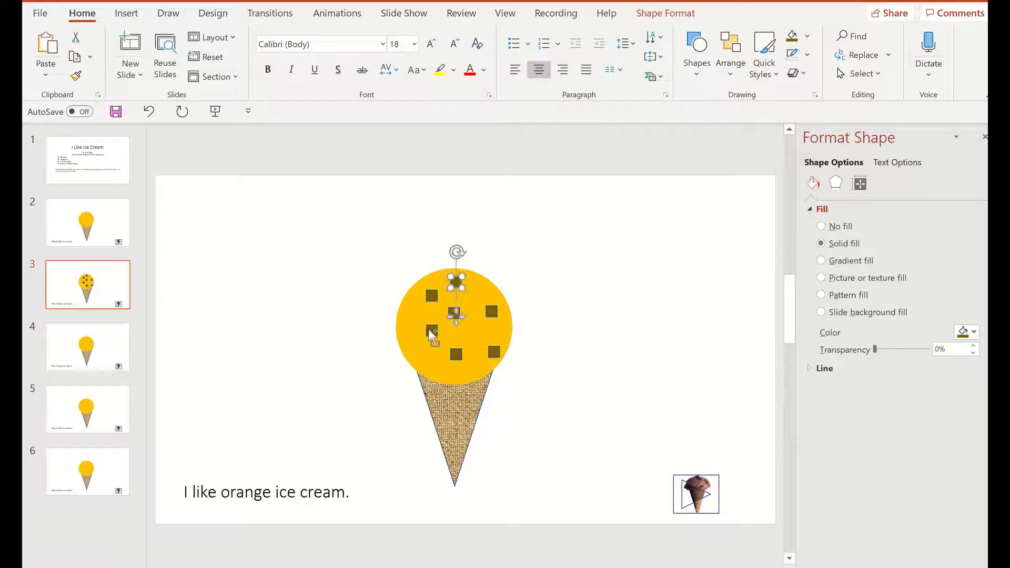
pyautogui.moveTo(428, 330)
pyautogui.mouseDown()
pyautogui.moveTo(409, 334)
pyautogui.moveTo(419, 342)
pyautogui.mouseUp()
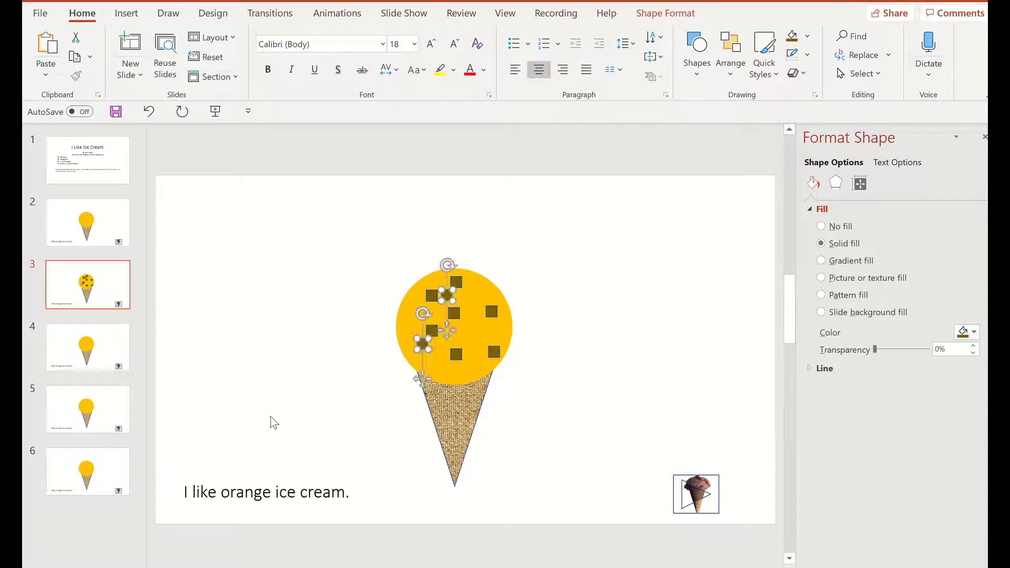
# Step: Insert 'choc chip' before 'ice' in the caption, then go to slide 4
pyautogui.click(276, 496)
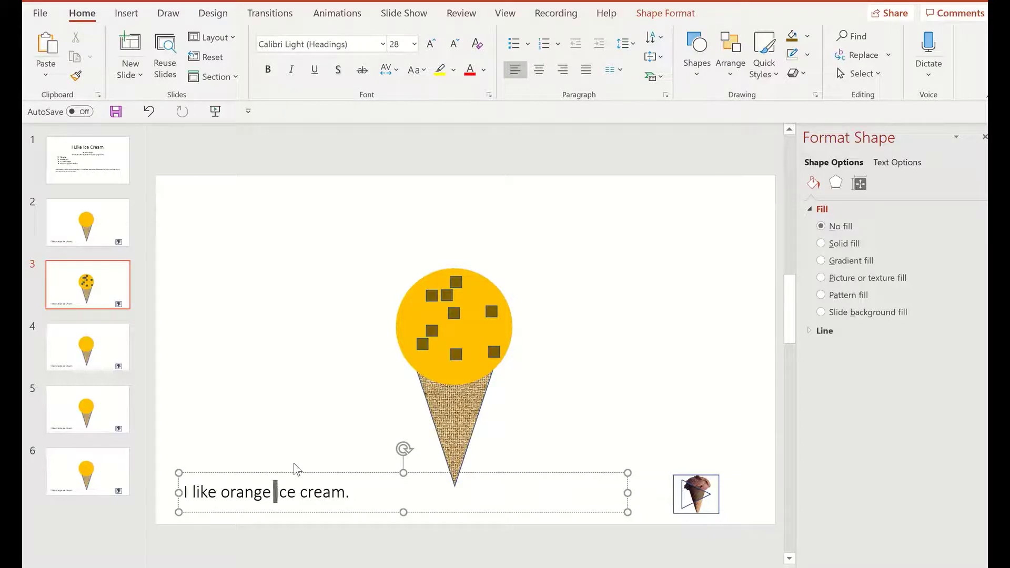
pyautogui.write('choc')
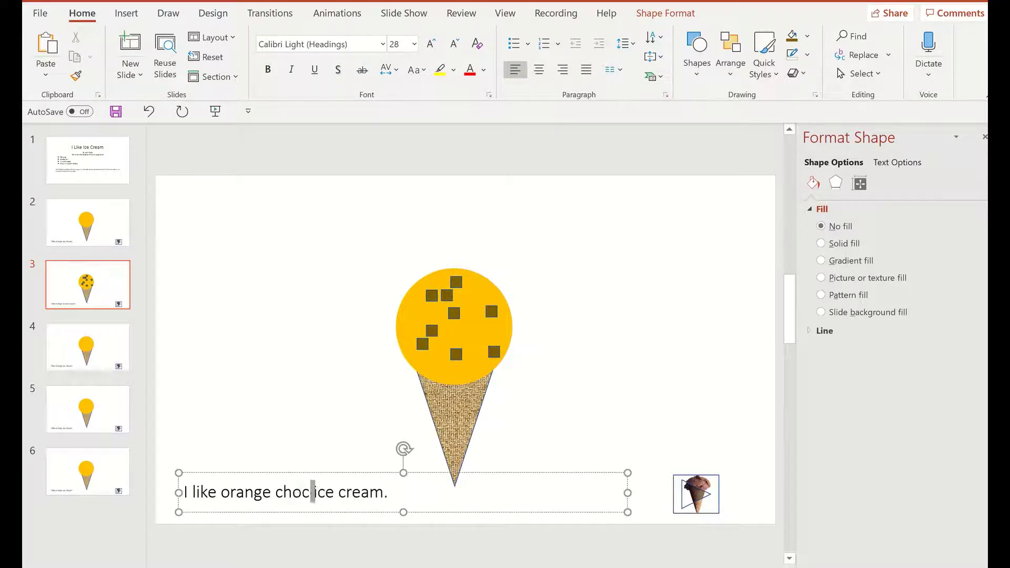
pyautogui.write(' chip')
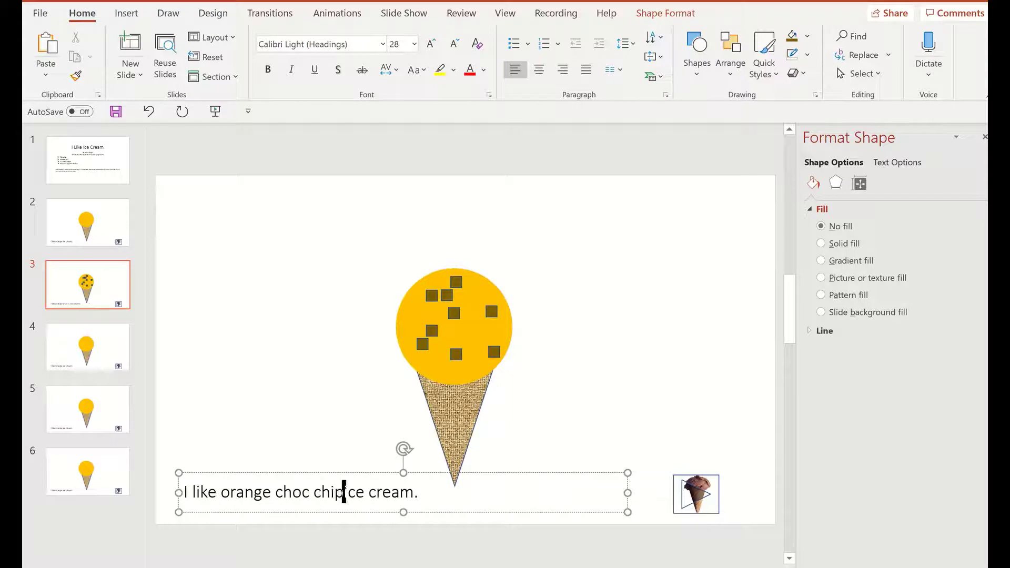
pyautogui.click(96, 344)
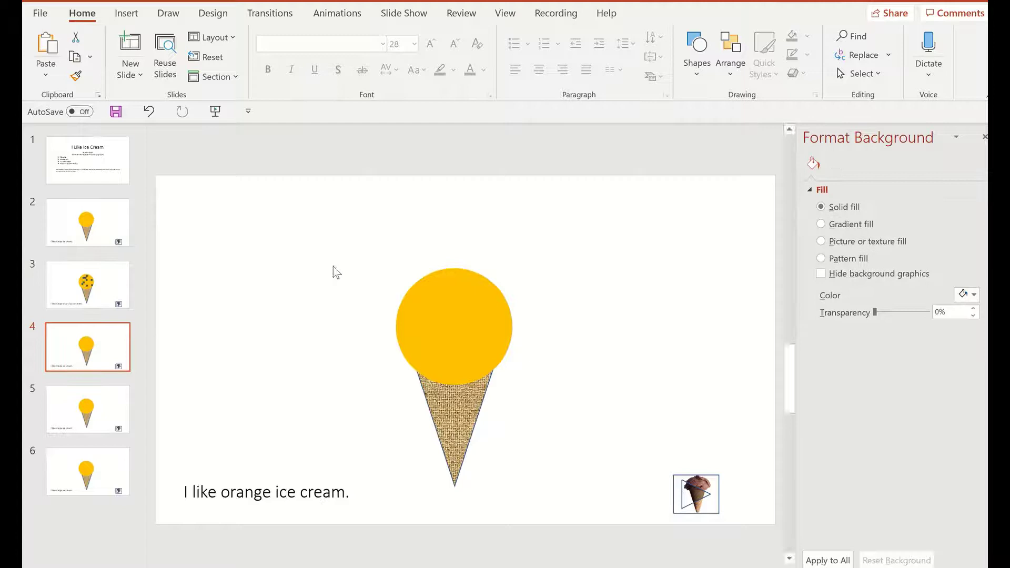
# Step: Recolour slide 4's orange scoop a pale cream tint
pyautogui.click(462, 305)
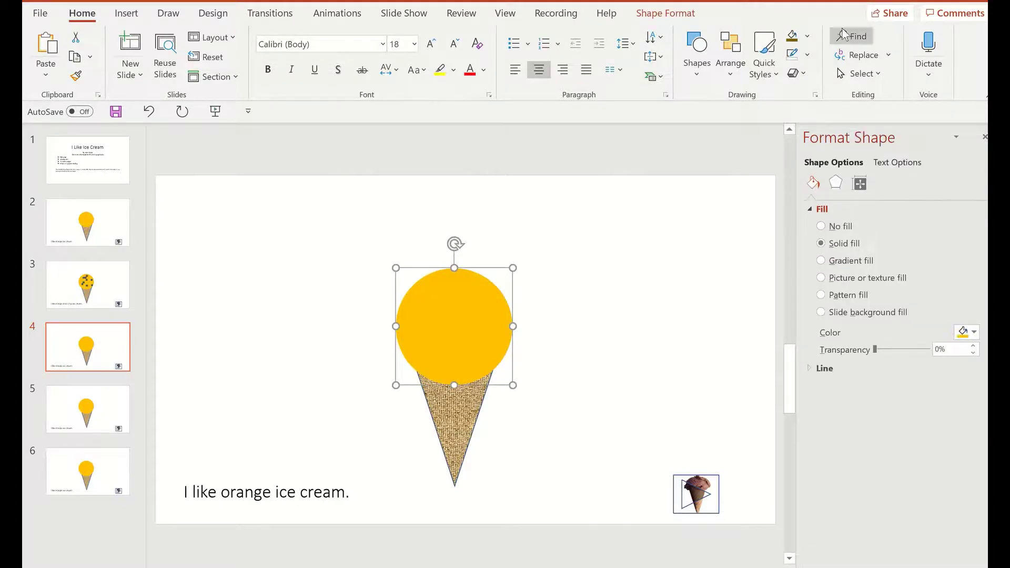
pyautogui.click(806, 36)
pyautogui.click(863, 84)
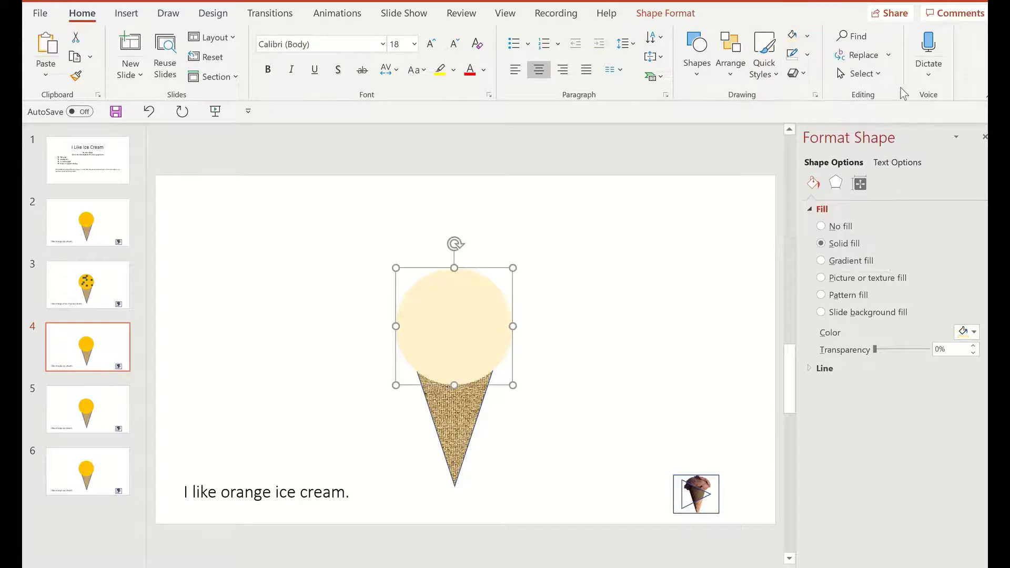
# Step: Draw a freeform blob on the scoop with dark gold fill and no outline
pyautogui.click(691, 76)
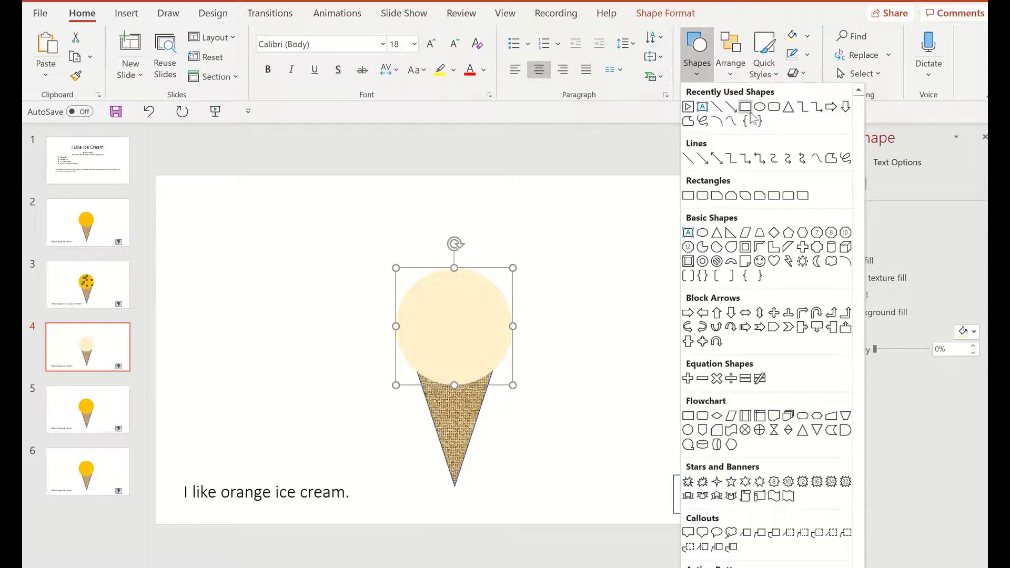
pyautogui.click(831, 158)
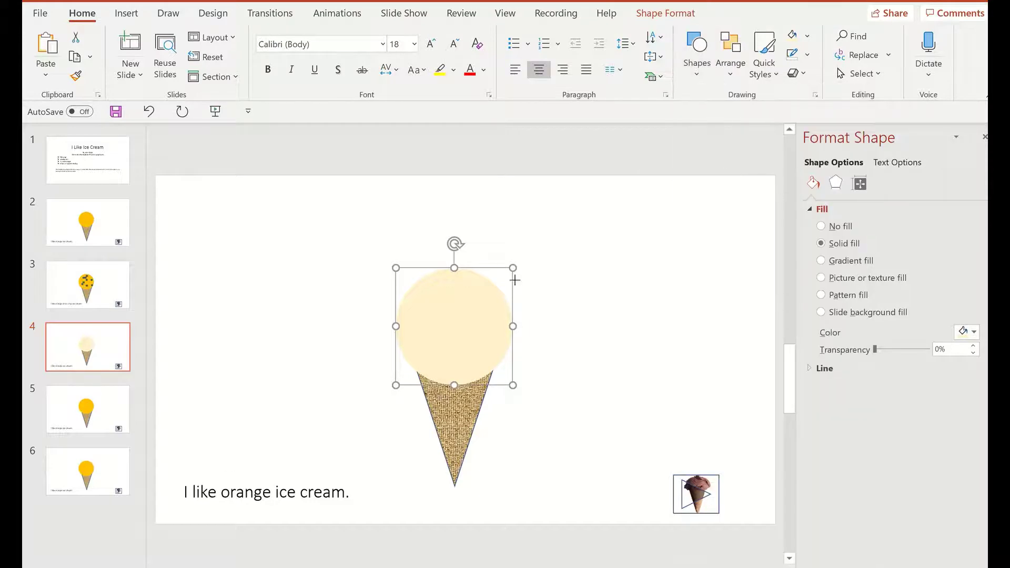
pyautogui.moveTo(427, 292)
pyautogui.mouseDown()
pyautogui.moveTo(449, 311)
pyautogui.moveTo(451, 287)
pyautogui.moveTo(428, 288)
pyautogui.mouseUp()
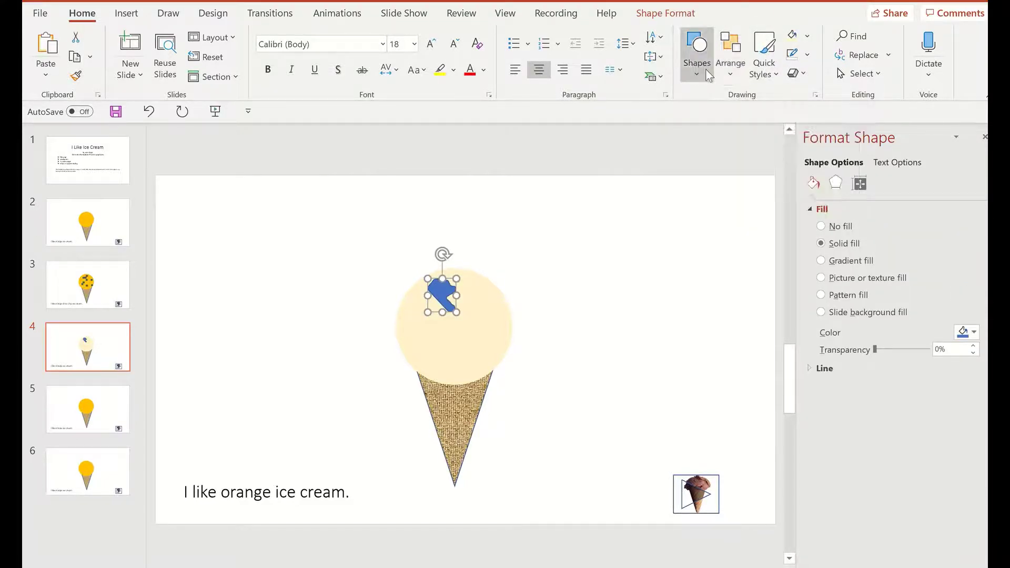
pyautogui.click(808, 38)
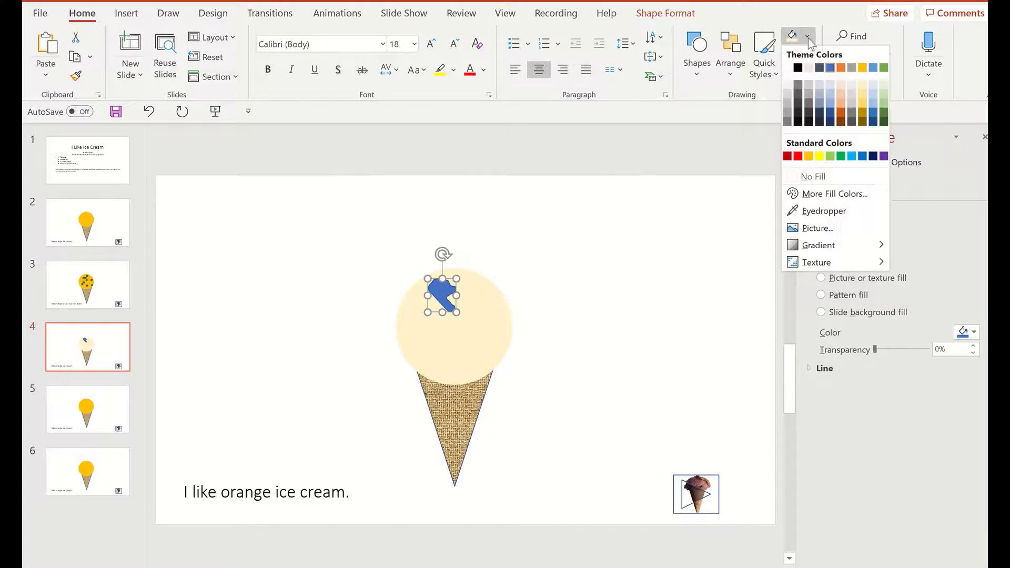
pyautogui.click(863, 112)
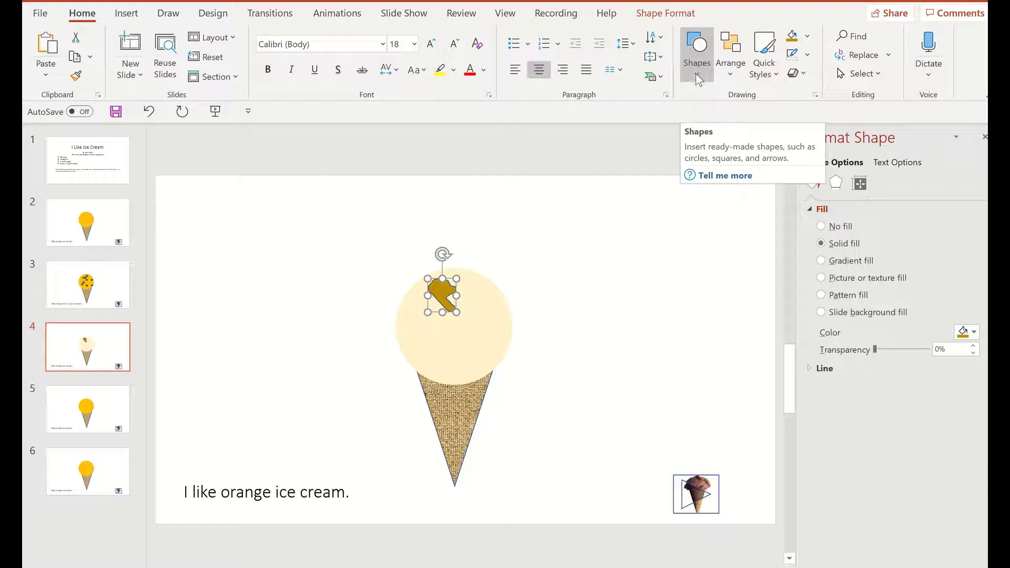
pyautogui.click(807, 54)
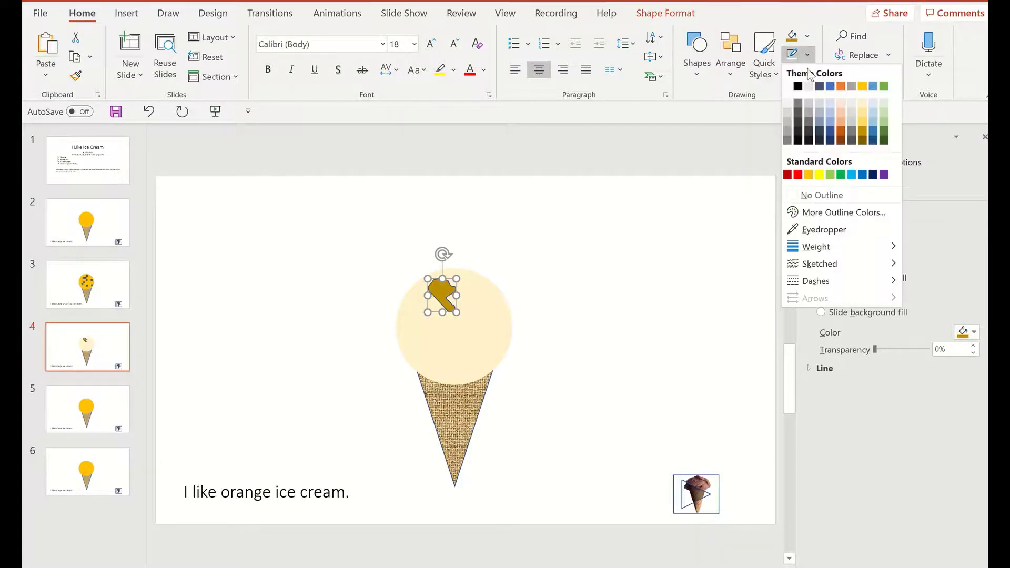
pyautogui.click(822, 196)
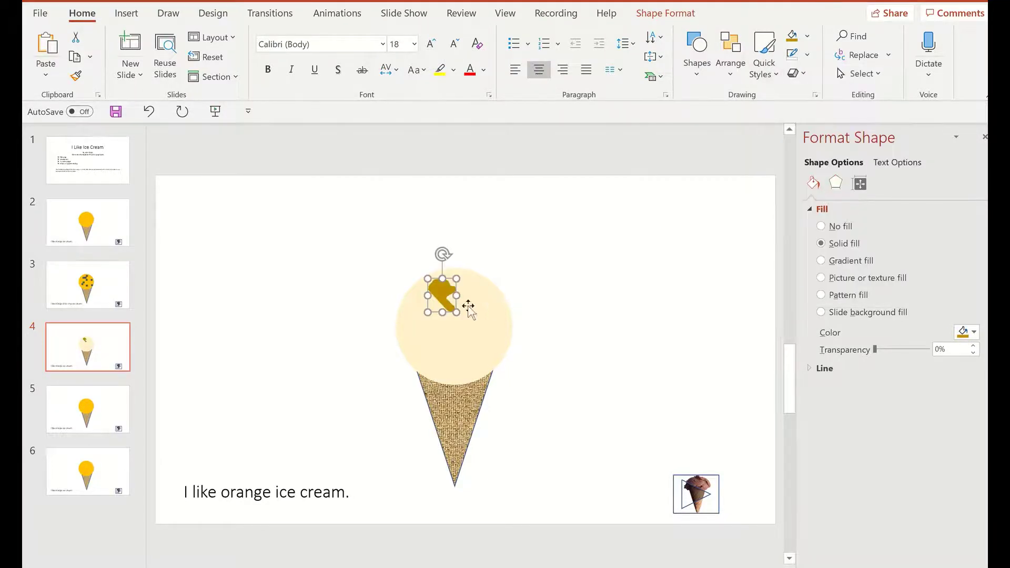
# Step: Scatter rotated, widened copies of the gold blob, and change the caption flavour to 'hokey pokey'
pyautogui.moveTo(443, 294); pyautogui.dragTo(422, 336)
pyautogui.moveTo(422, 337); pyautogui.dragTo(469, 349)
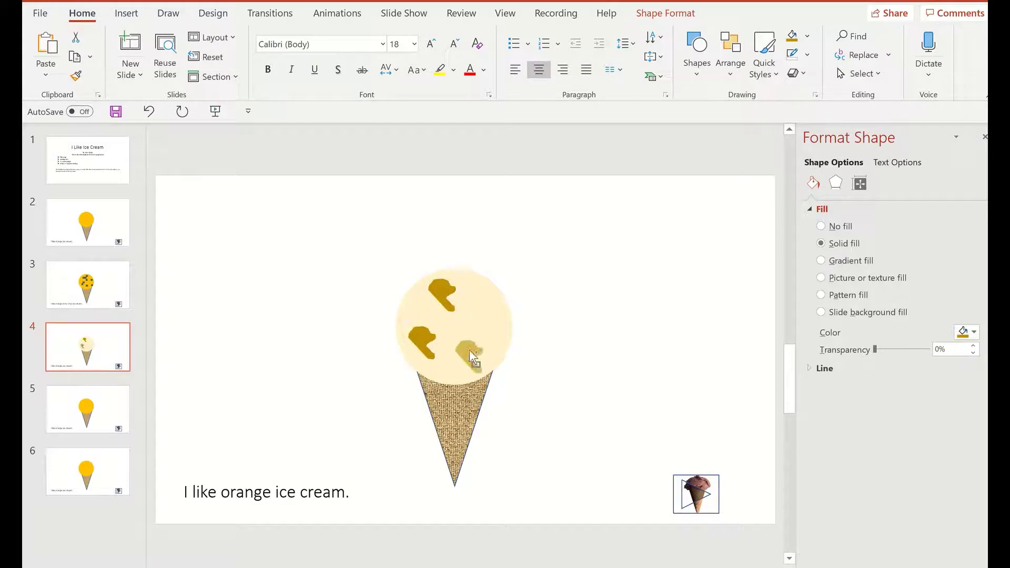
pyautogui.moveTo(471, 314); pyautogui.dragTo(502, 280)
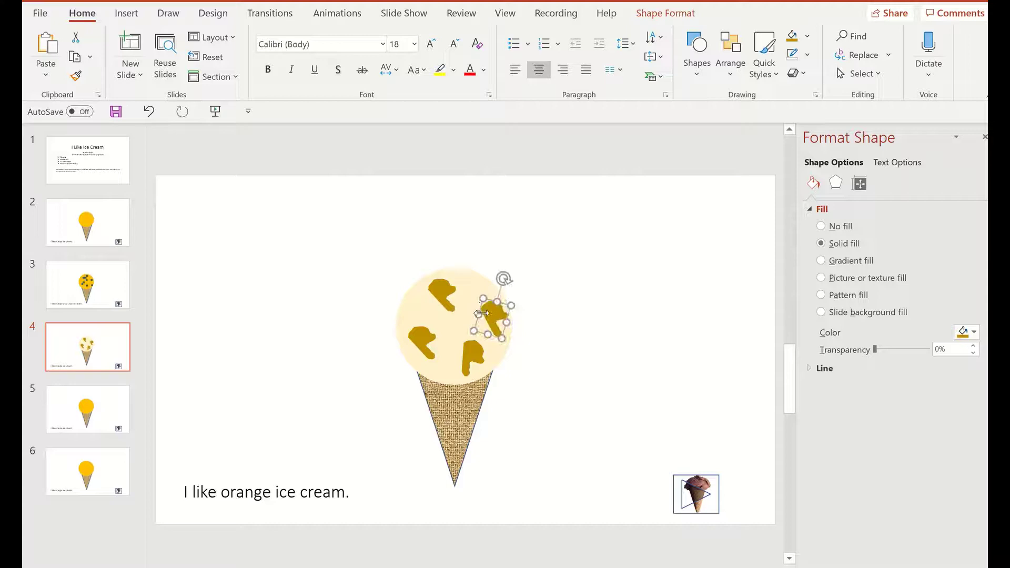
pyautogui.moveTo(482, 313)
pyautogui.mouseDown()
pyautogui.moveTo(461, 311)
pyautogui.moveTo(487, 330)
pyautogui.mouseUp()
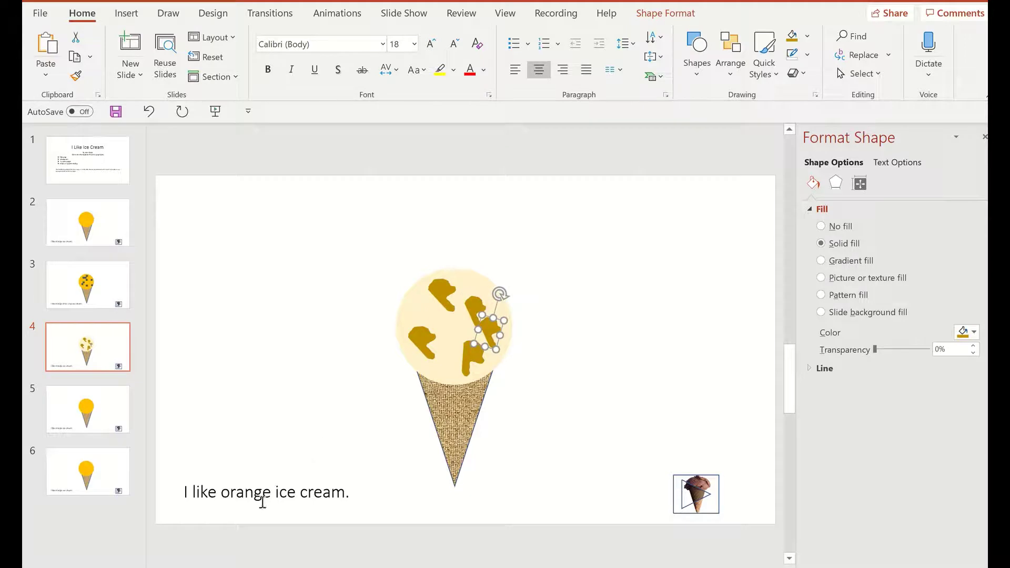
pyautogui.doubleClick(247, 493)
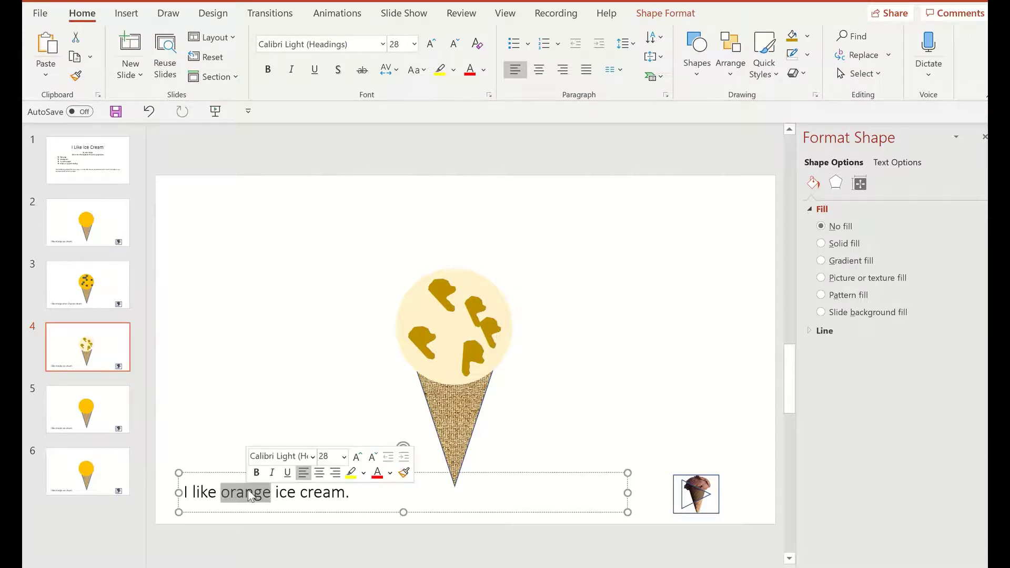
pyautogui.write('hokey')
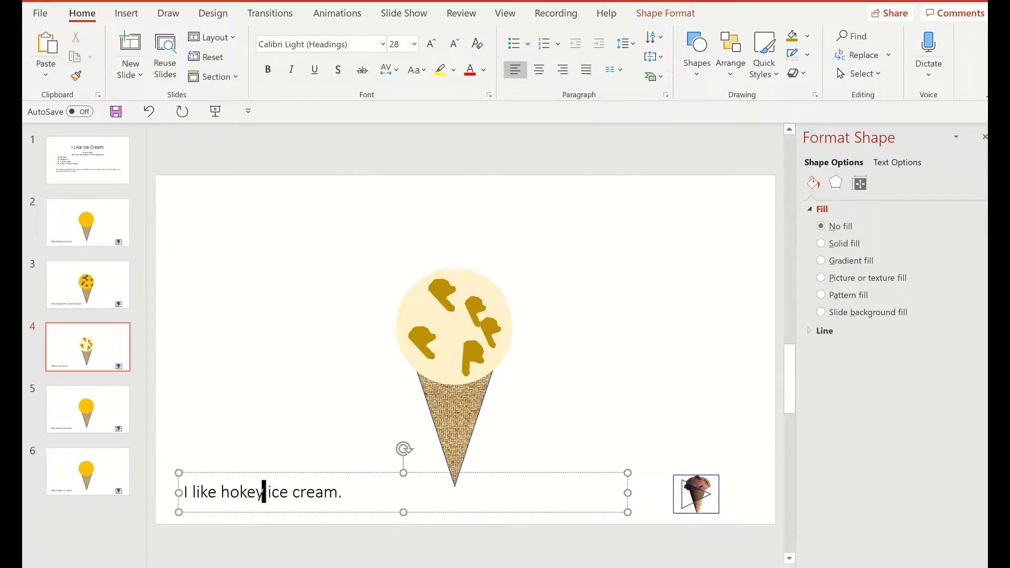
pyautogui.write(' pokey')
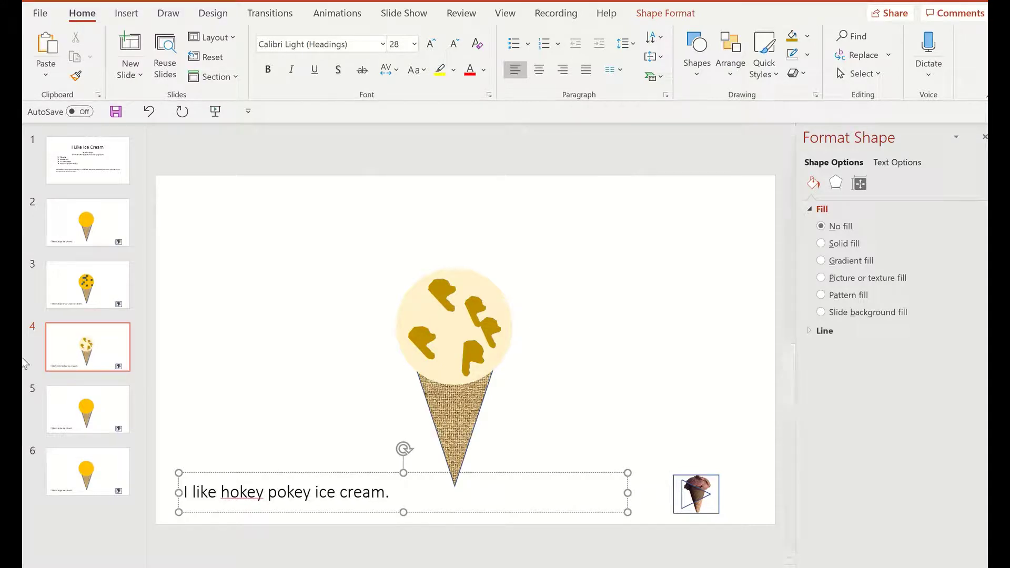
# Step: On slide 5, fill the orange scoop bright red
pyautogui.click(83, 413)
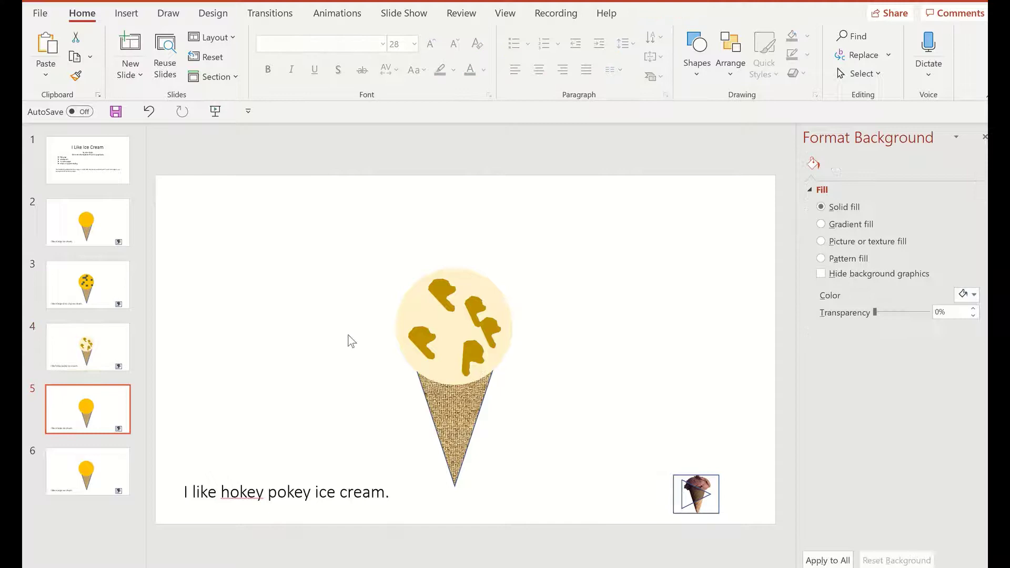
pyautogui.click(465, 347)
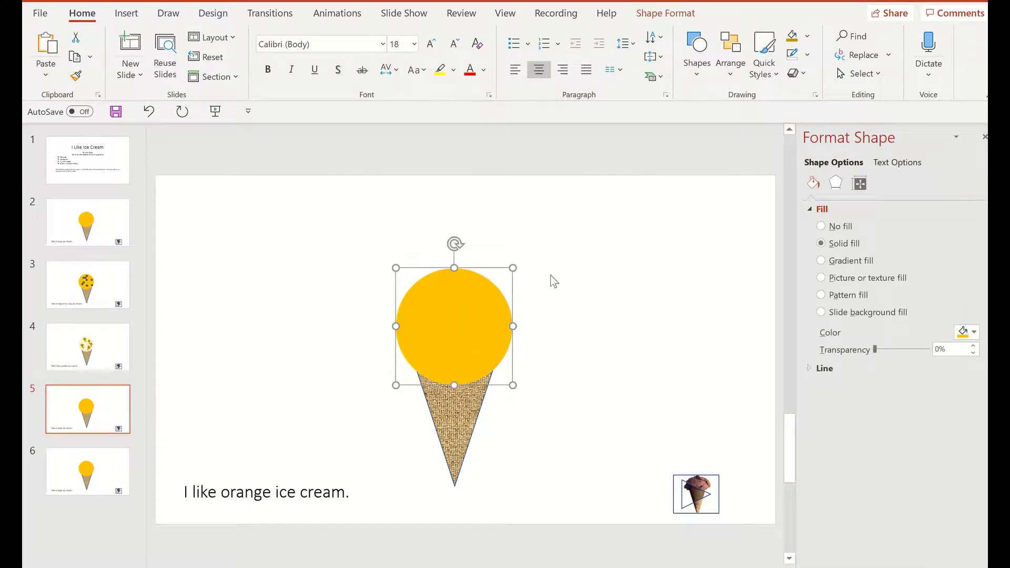
pyautogui.click(808, 37)
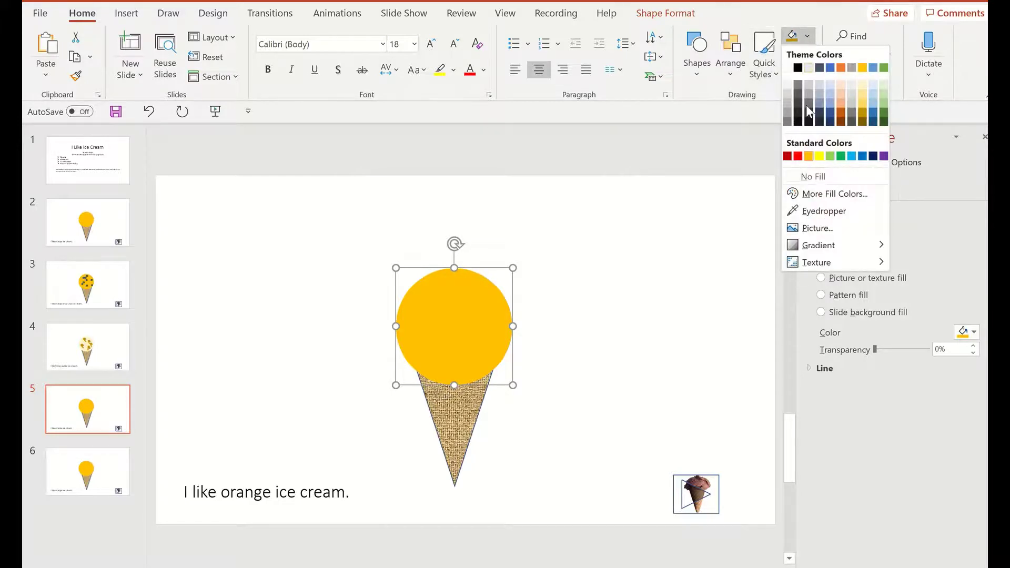
pyautogui.click(799, 156)
# Step: Replace 'orange' in the caption with 'raspberry ripple'
pyautogui.click(245, 494)
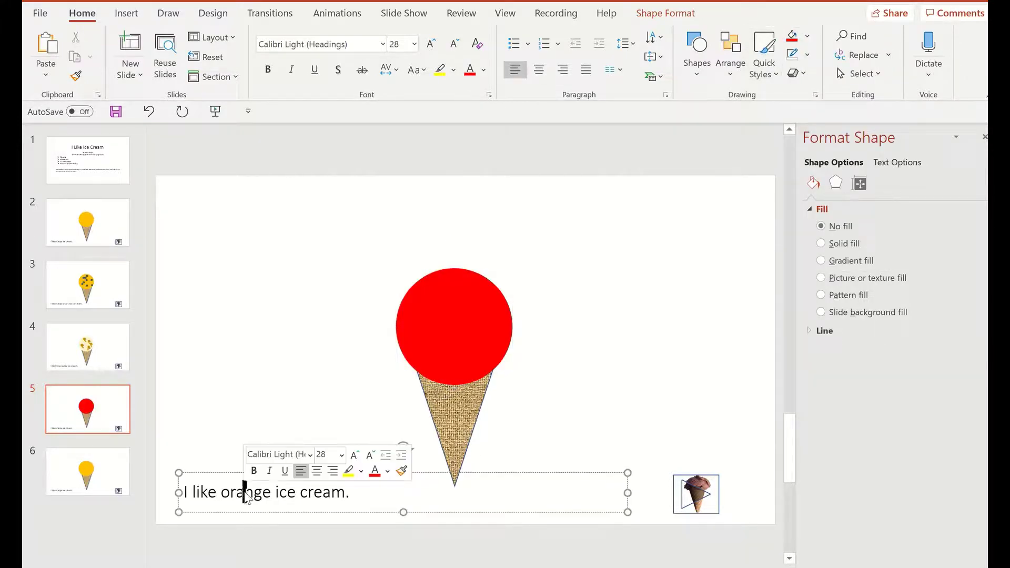
pyautogui.write('raspb')
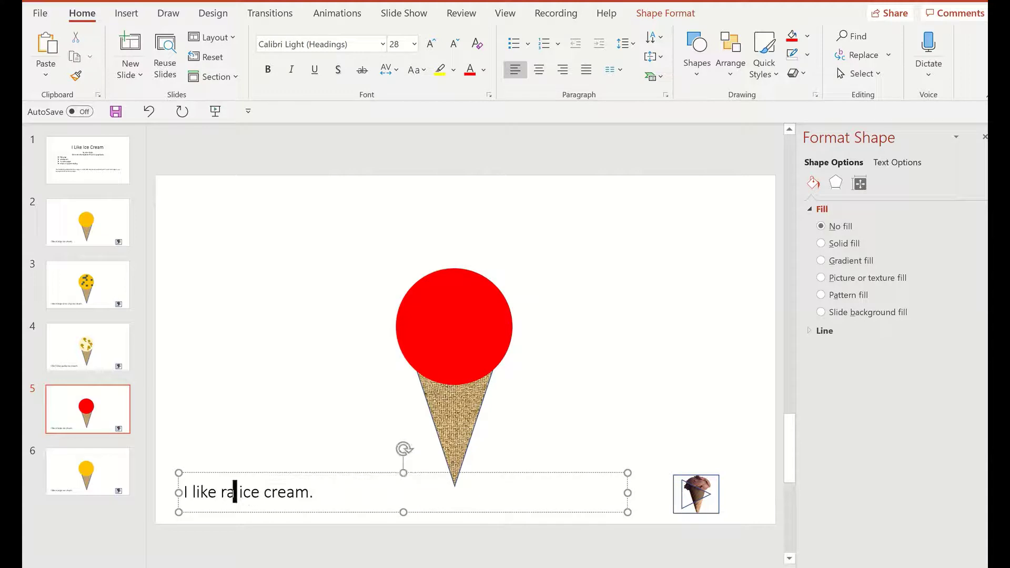
pyautogui.write('erry ripp')
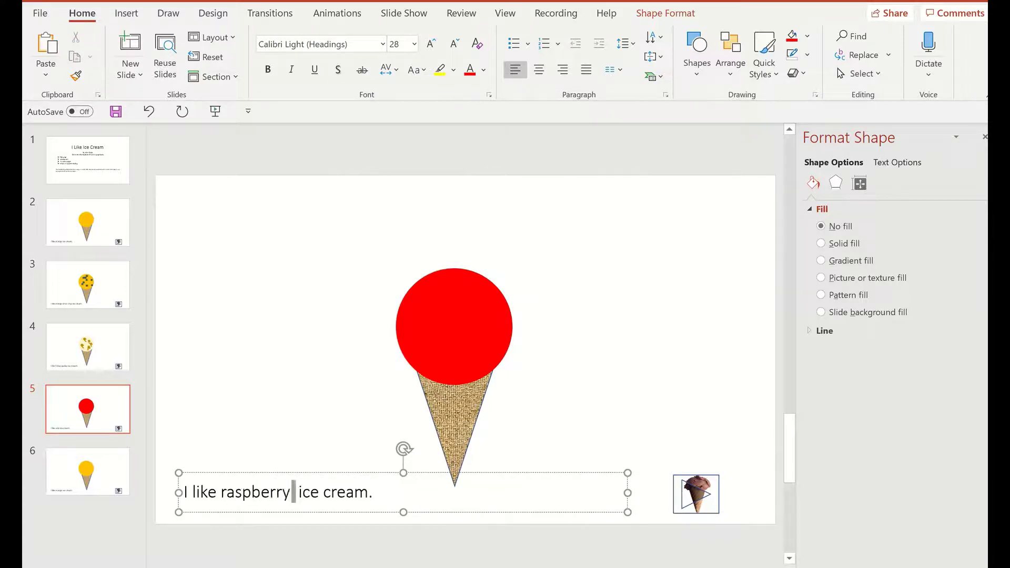
pyautogui.write('le')
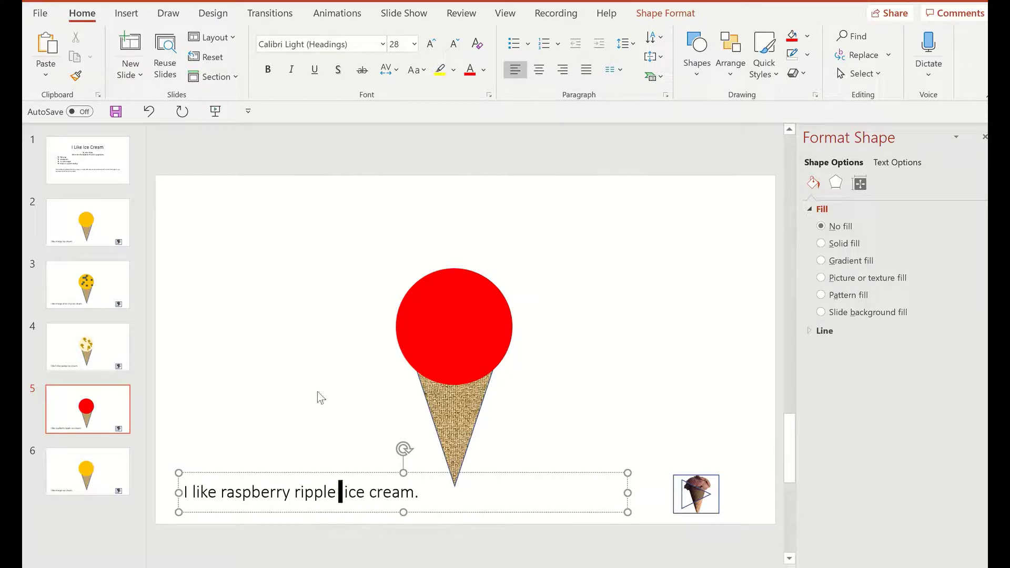
pyautogui.click(463, 335)
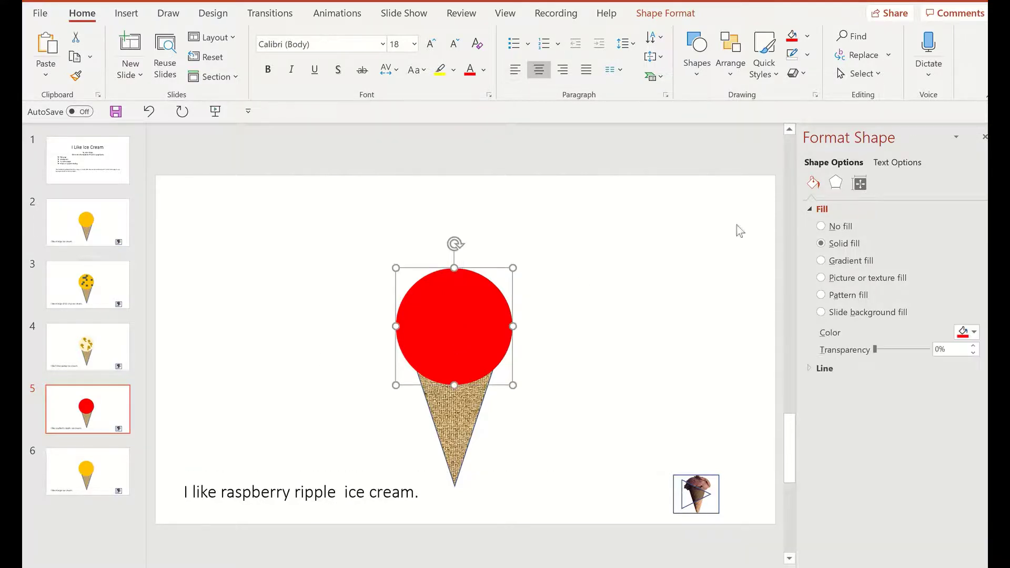
# Step: Give the scoop a red-and-white gradient fill, with a red last stop and white stop at 74%
pyautogui.click(822, 261)
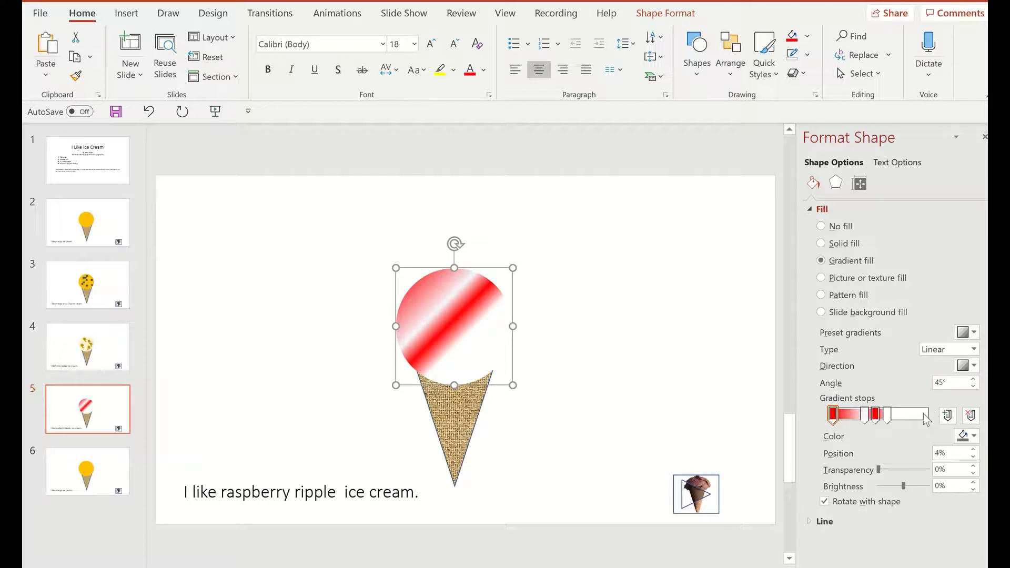
pyautogui.moveTo(888, 415); pyautogui.dragTo(921, 419)
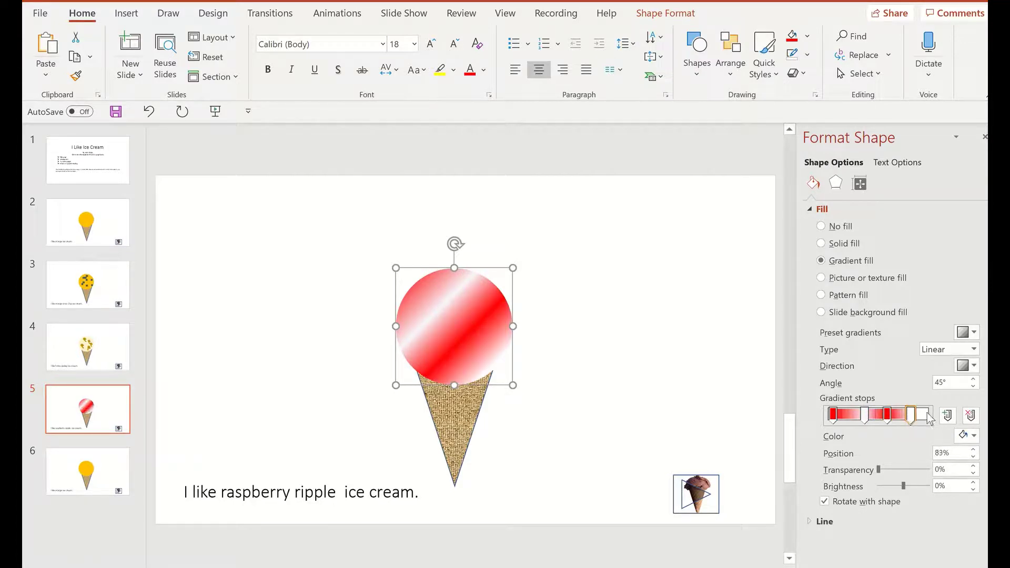
pyautogui.click(926, 416)
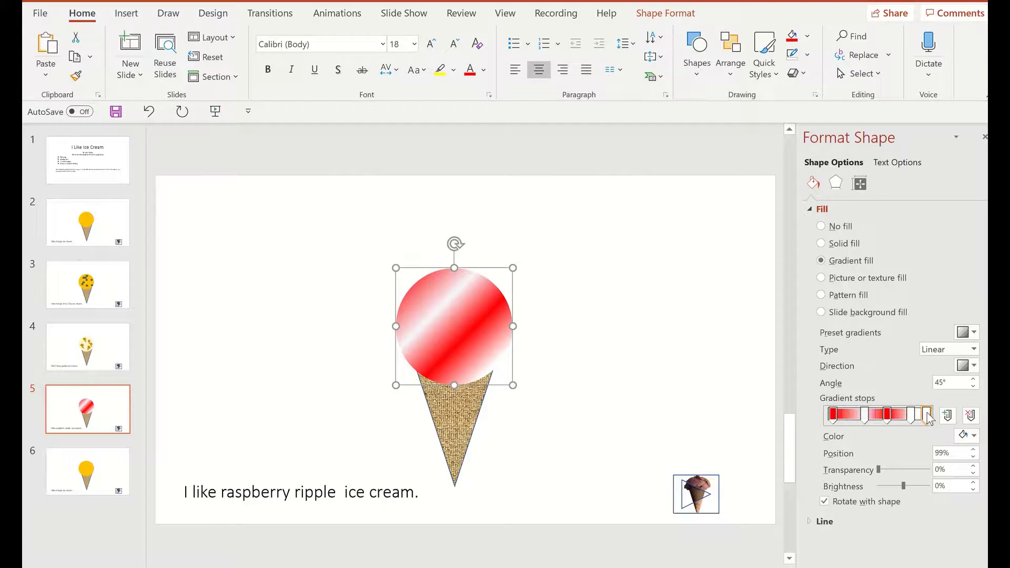
pyautogui.click(969, 436)
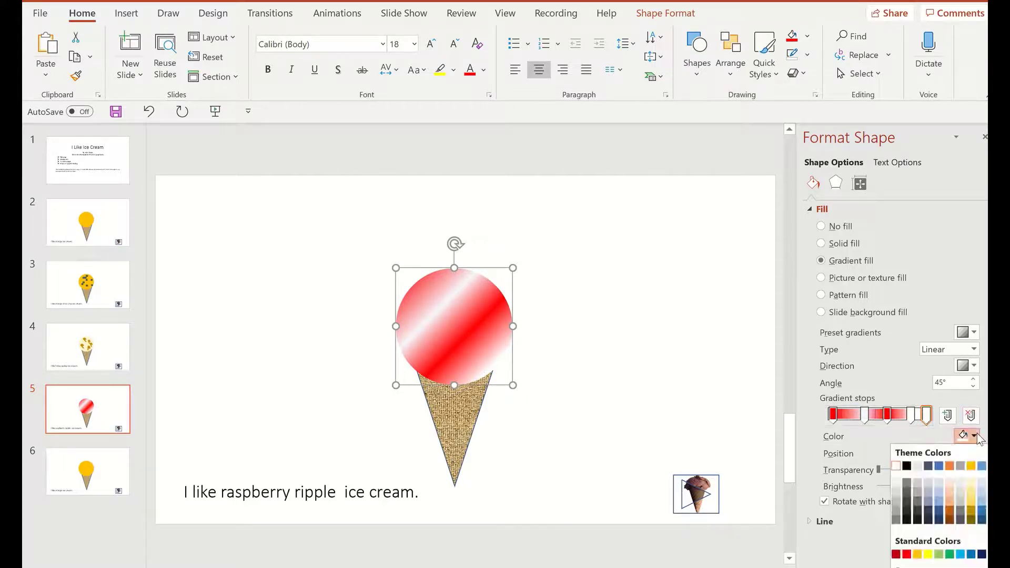
pyautogui.click(907, 555)
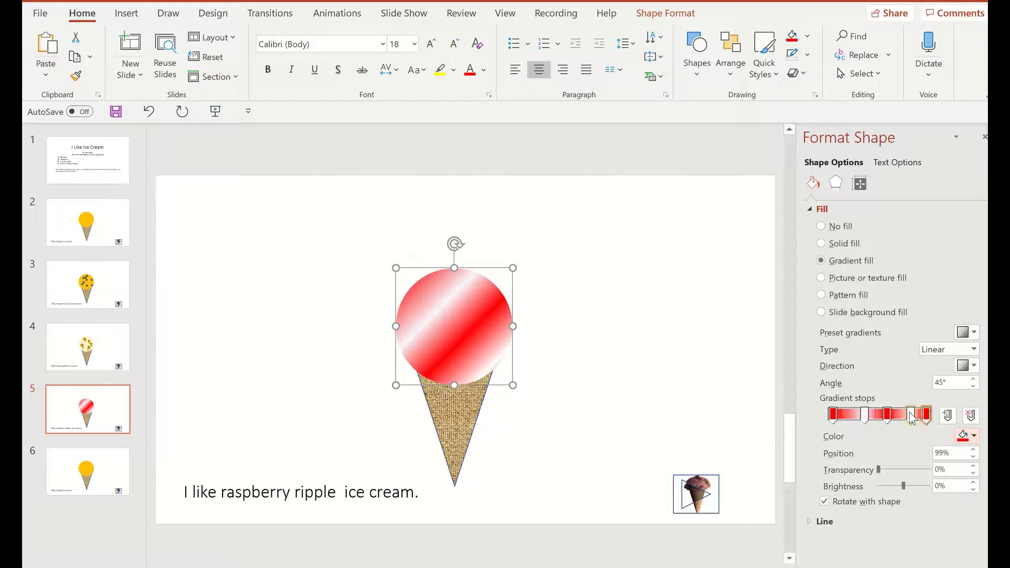
pyautogui.moveTo(912, 418); pyautogui.dragTo(902, 419)
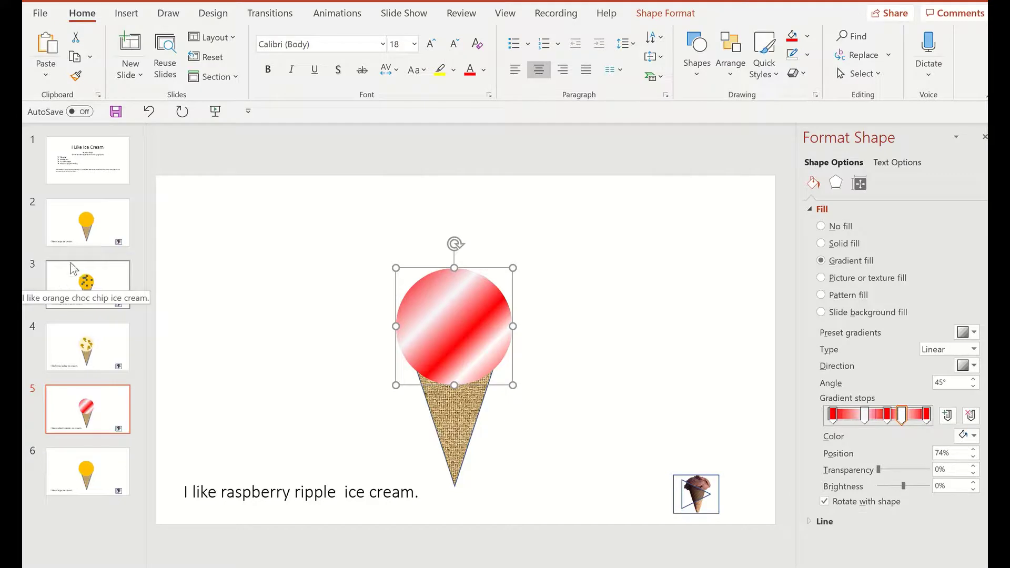
pyautogui.click(107, 480)
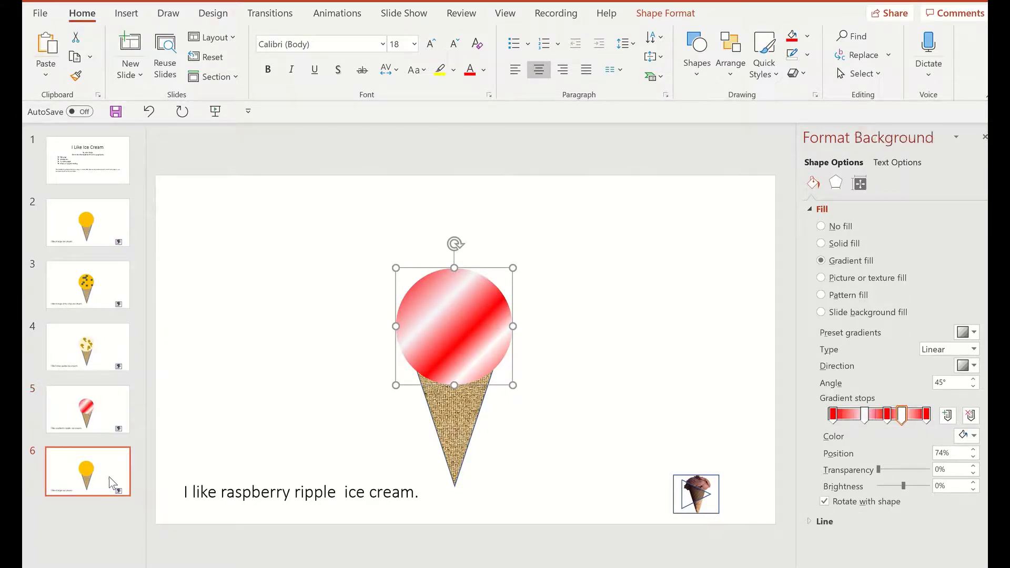
# Step: Fill slide 6's orange scoop light green
pyautogui.click(444, 345)
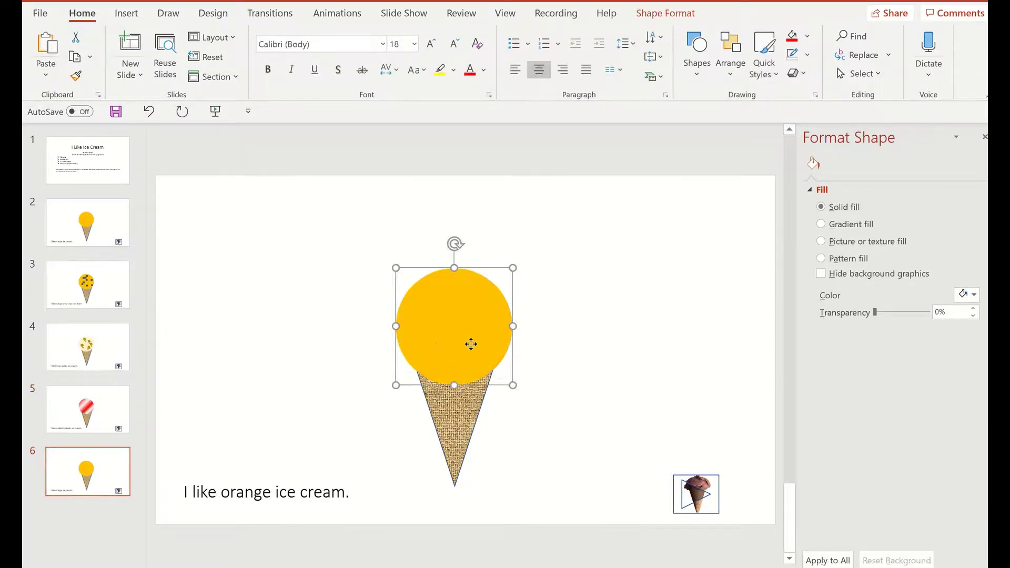
pyautogui.click(809, 38)
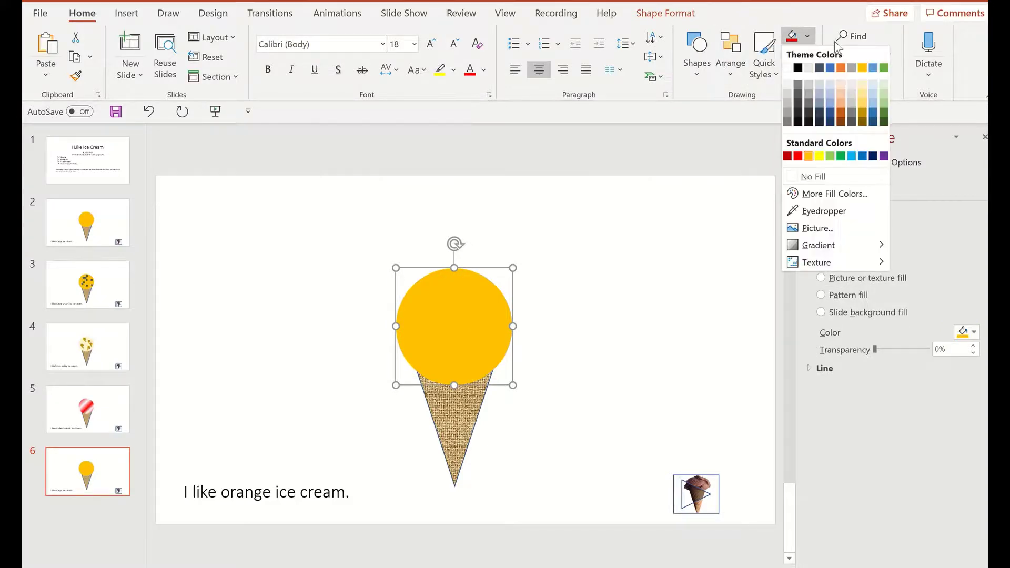
pyautogui.click(885, 106)
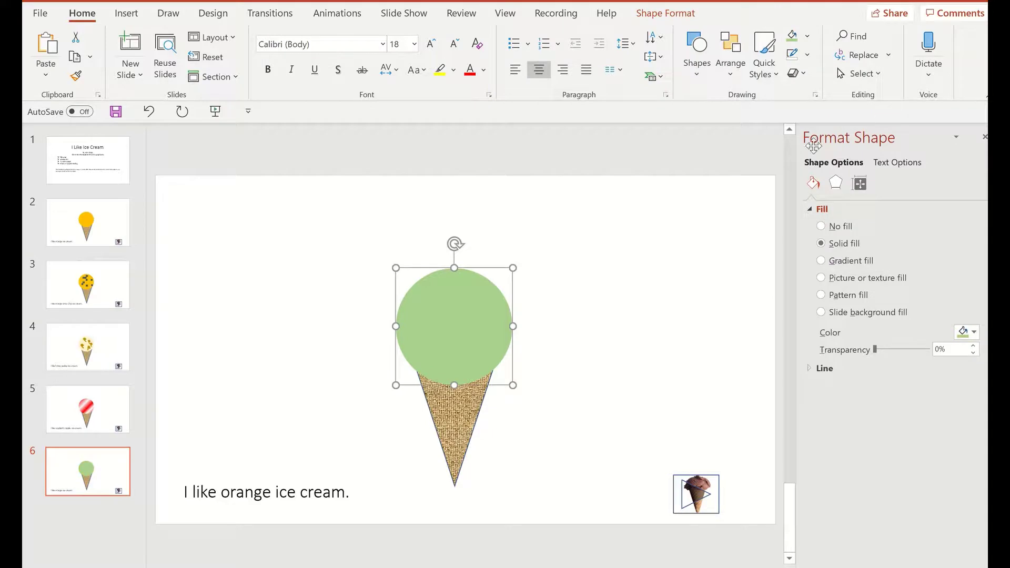
# Step: Replace 'orange' in the caption with 'cholate dip', fixing the typo and extra space
pyautogui.doubleClick(250, 493)
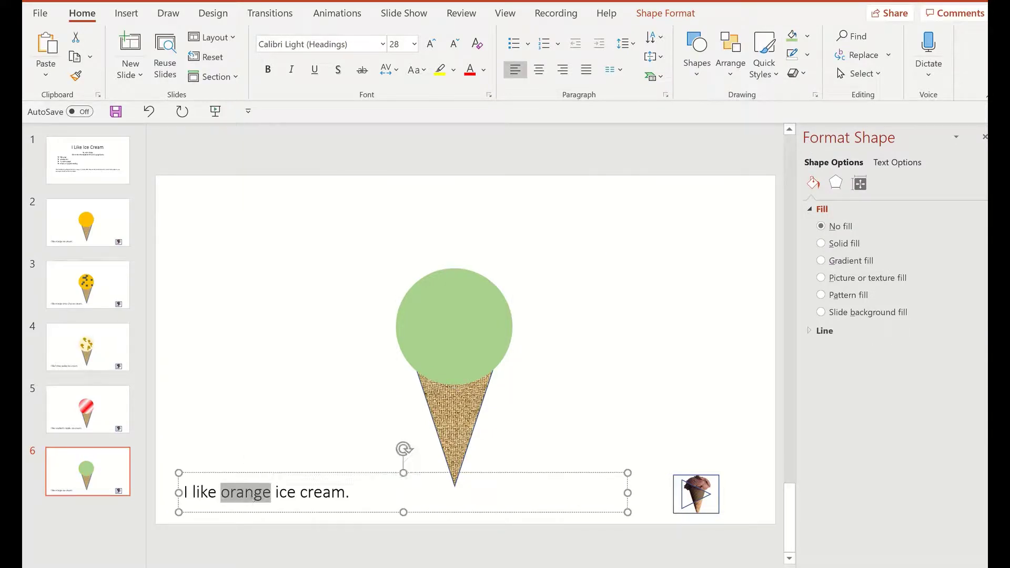
pyautogui.write('cho')
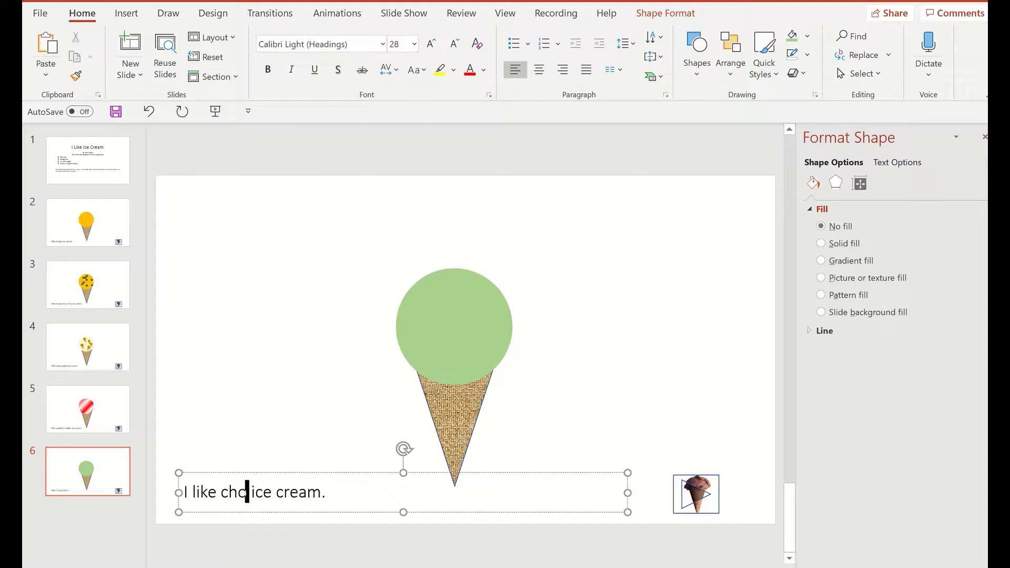
pyautogui.write('late c')
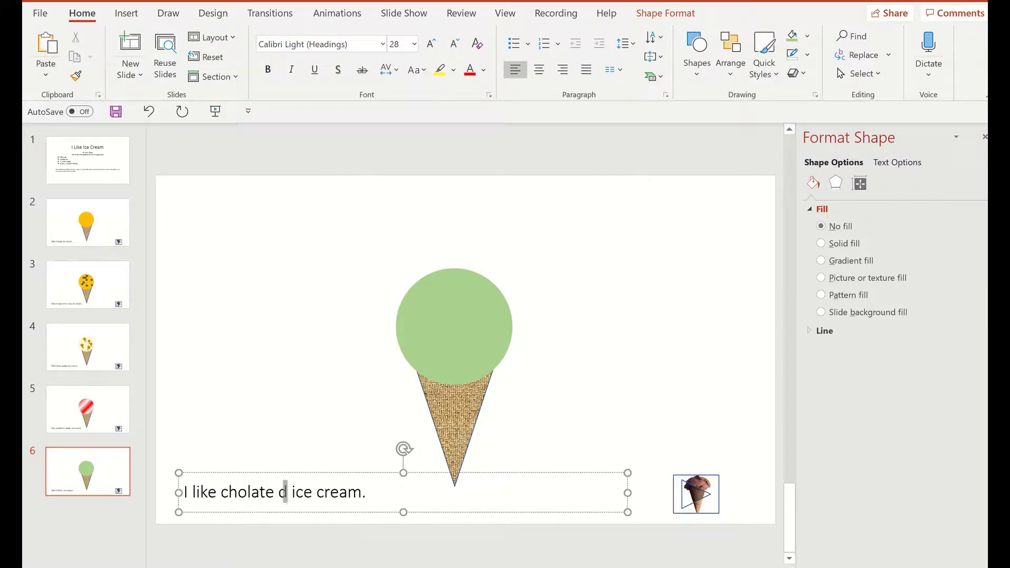
pyautogui.write('u')
pyautogui.press('BackSpace')
pyautogui.write('ip')
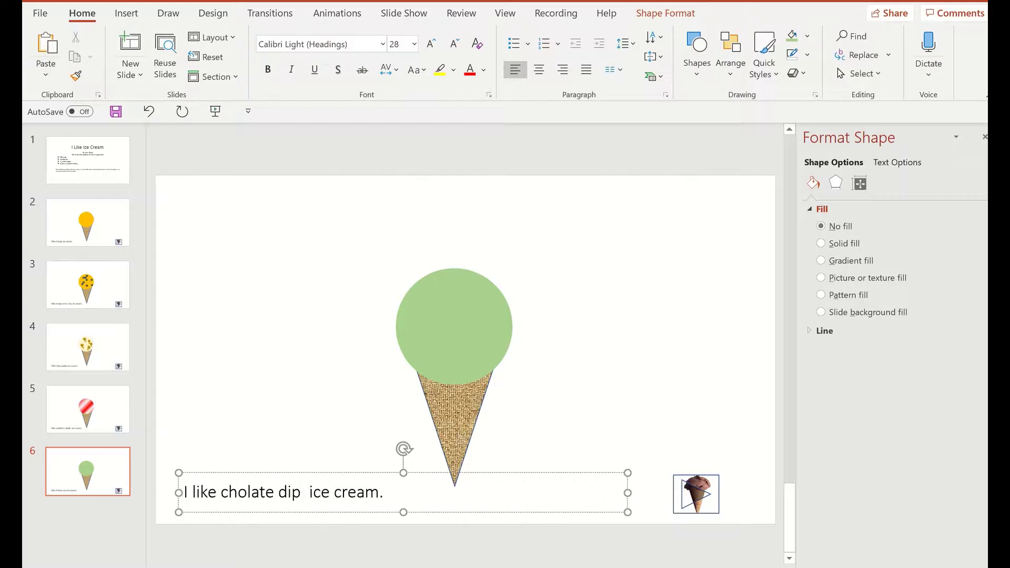
pyautogui.press('BackSpace')
# Step: Scribble a freehand dip shape over the top of the green scoop and fill it brown
pyautogui.click(427, 328)
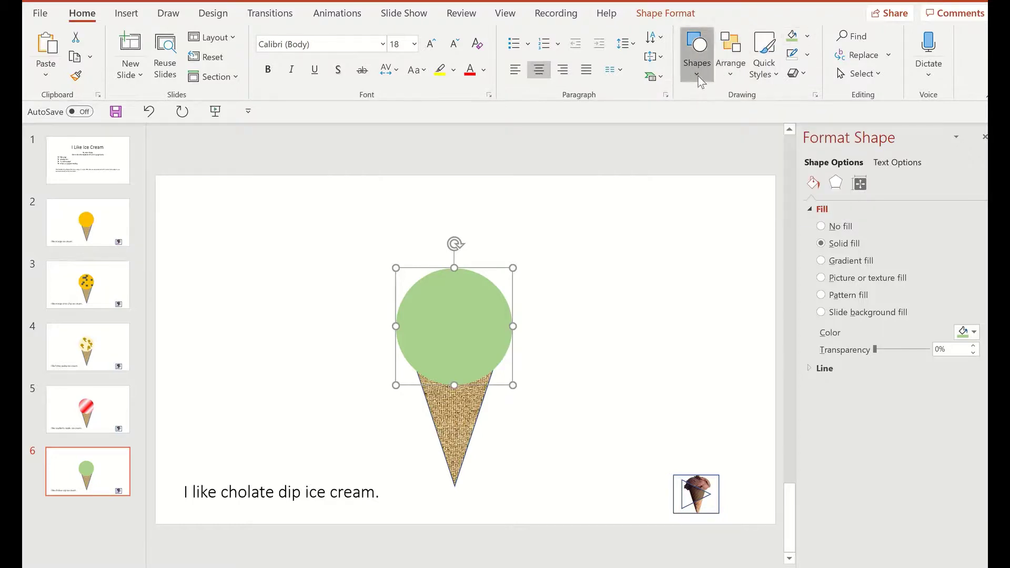
pyautogui.click(698, 52)
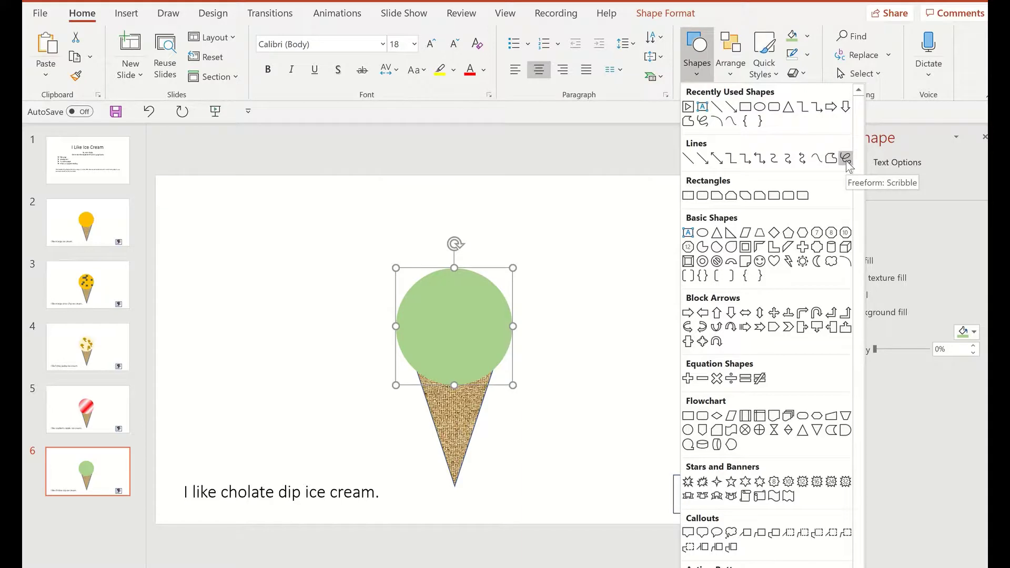
pyautogui.click(846, 159)
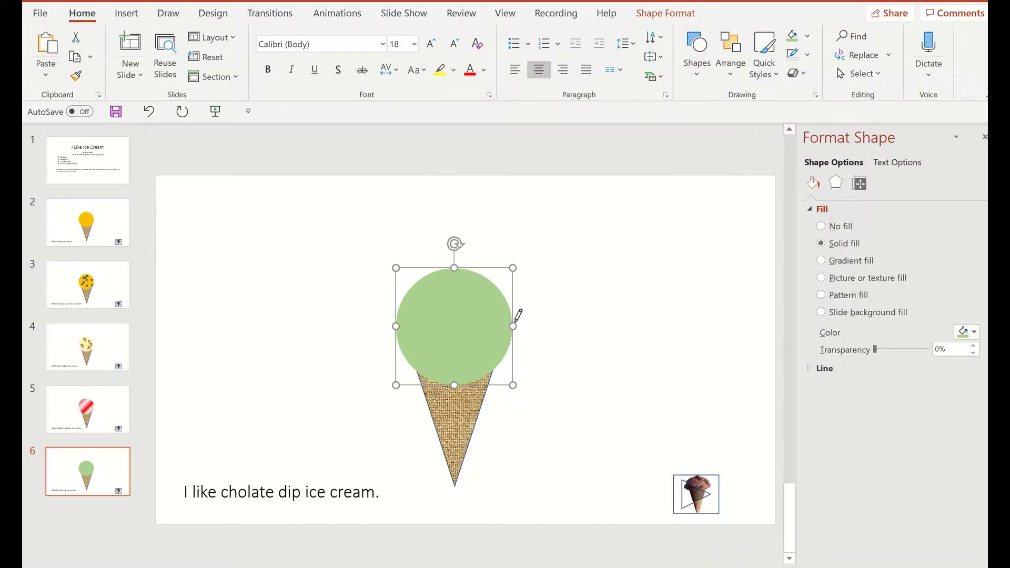
pyautogui.moveTo(515, 315); pyautogui.dragTo(462, 369)
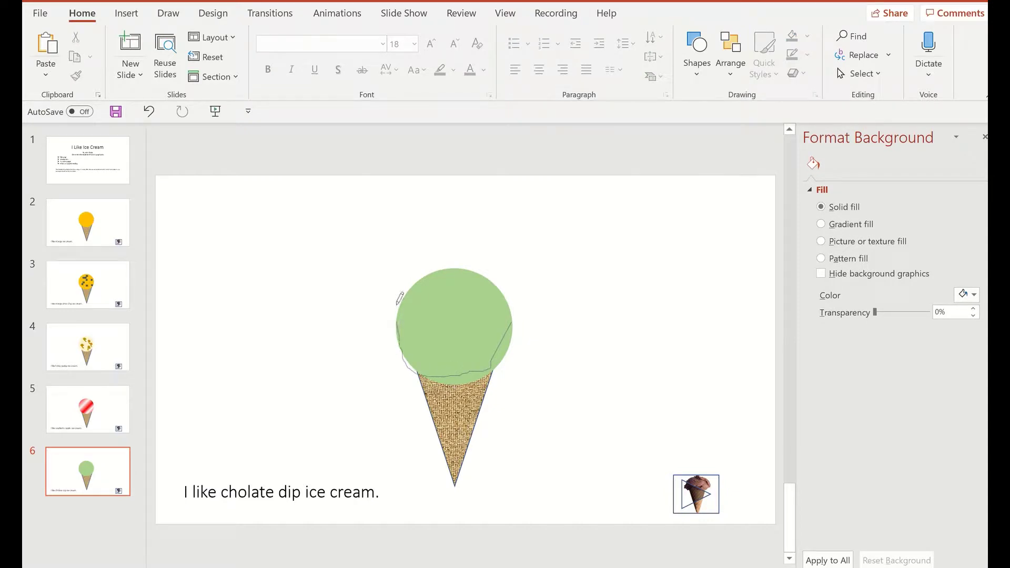
pyautogui.moveTo(410, 283)
pyautogui.mouseDown()
pyautogui.moveTo(449, 267)
pyautogui.moveTo(484, 274)
pyautogui.moveTo(510, 297)
pyautogui.moveTo(511, 323)
pyautogui.mouseUp()
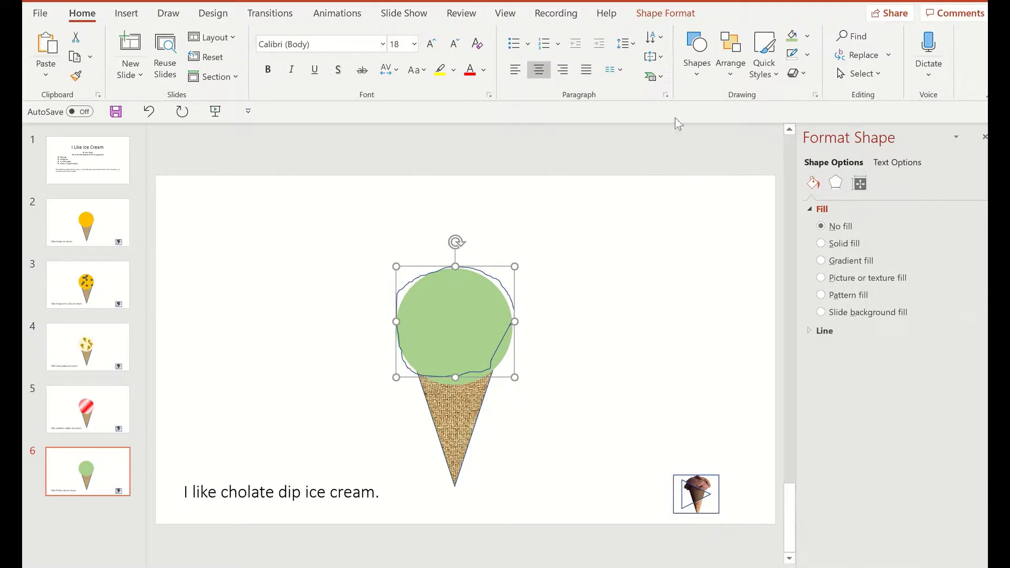
pyautogui.click(808, 37)
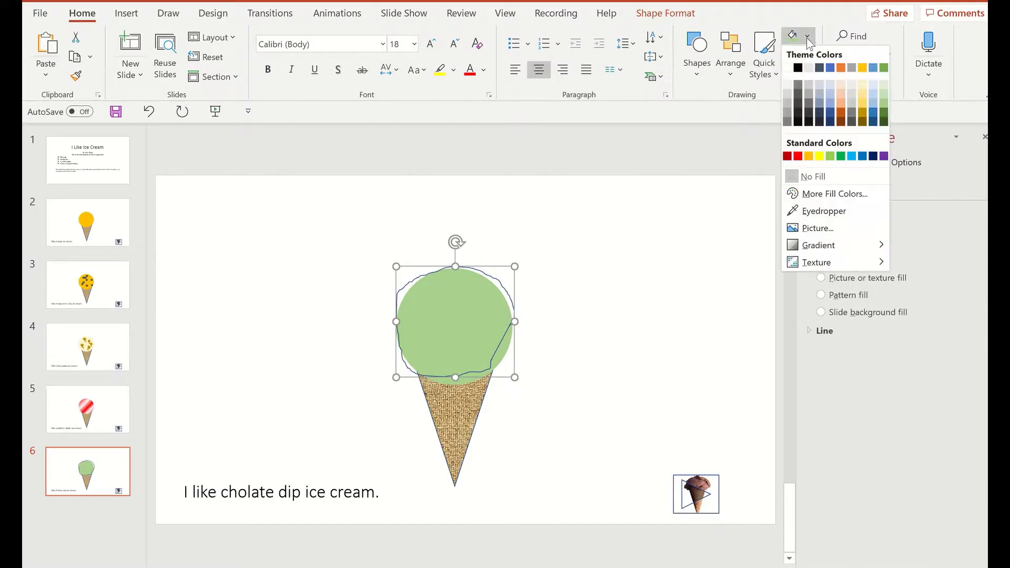
pyautogui.click(866, 122)
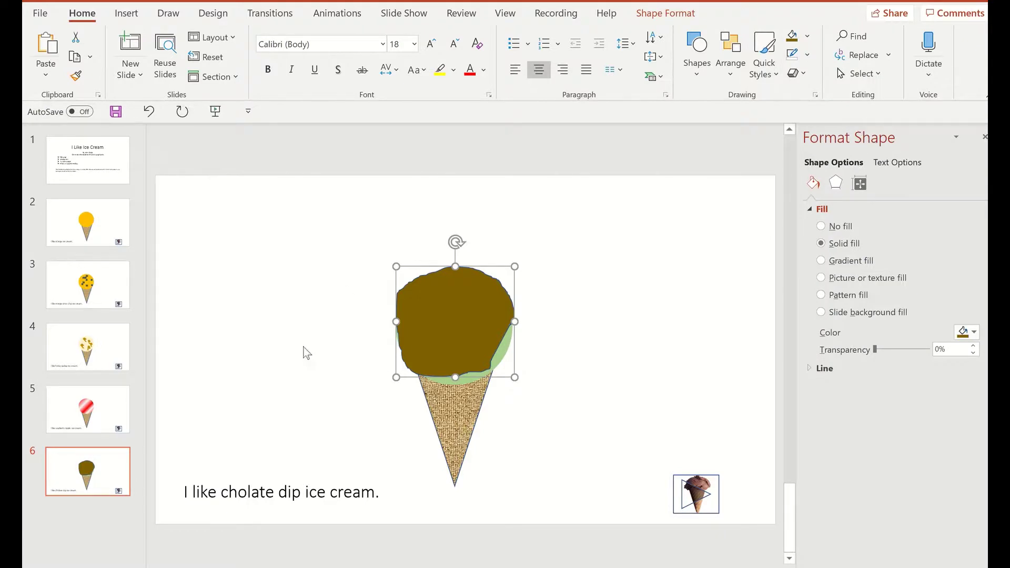
# Step: Duplicate slide 6 as slide 7, then group its cone, scoop and dip and shrink the group
pyautogui.click(117, 460)
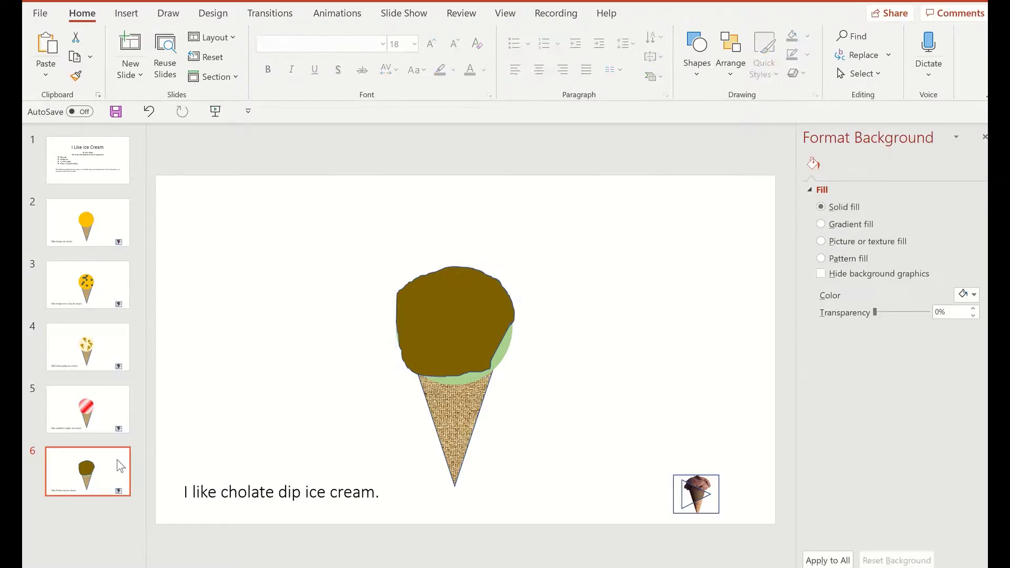
pyautogui.hotkey('ctrl', 'd')
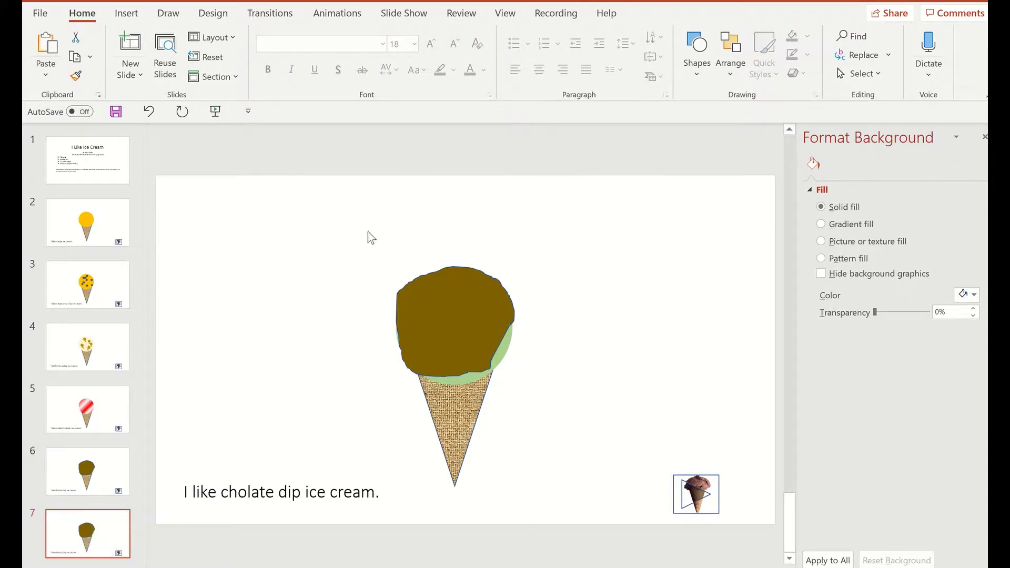
pyautogui.moveTo(368, 231); pyautogui.dragTo(559, 545)
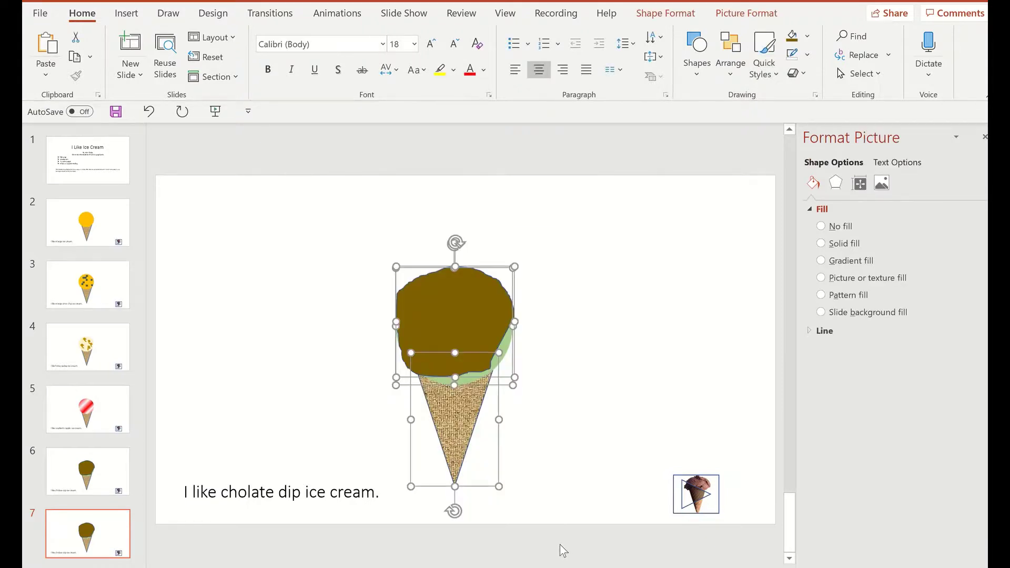
pyautogui.hotkey('ctrl', 'g')
pyautogui.moveTo(515, 266); pyautogui.dragTo(489, 322)
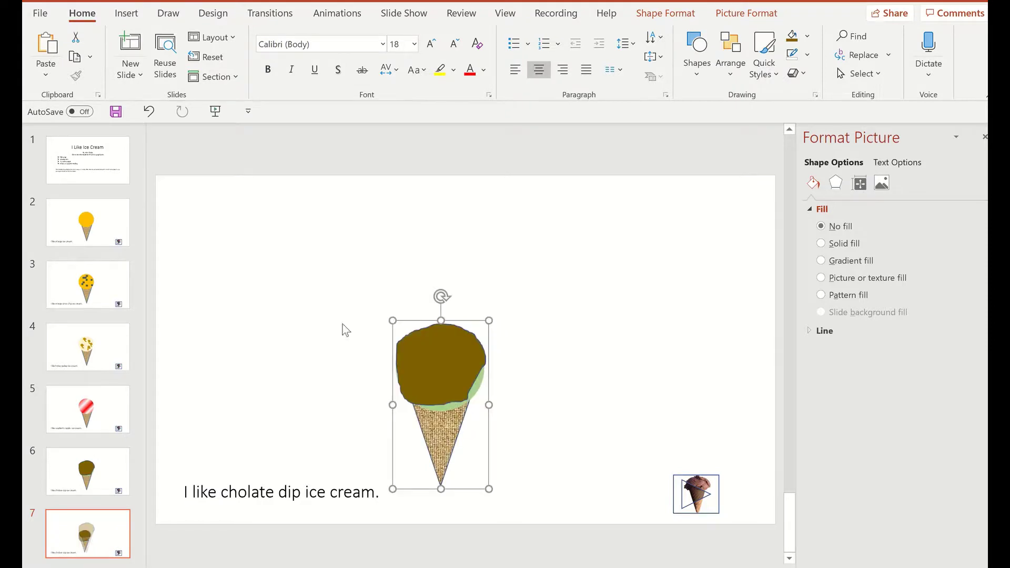
# Step: Paste slide 5's raspberry ripple scoop onto slide 7, resize it into an oval, and duplicate it twice
pyautogui.click(96, 399)
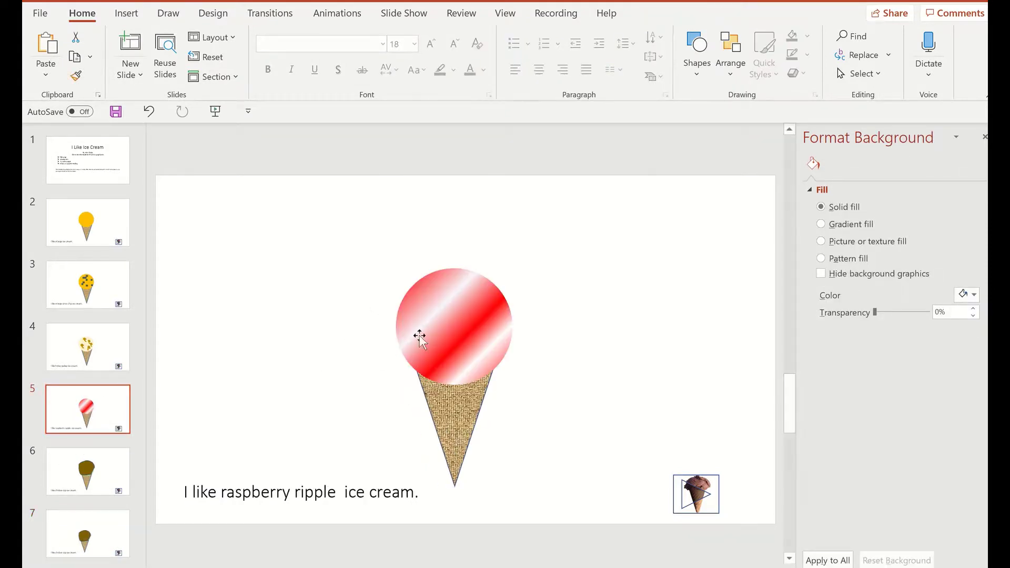
pyautogui.click(443, 328)
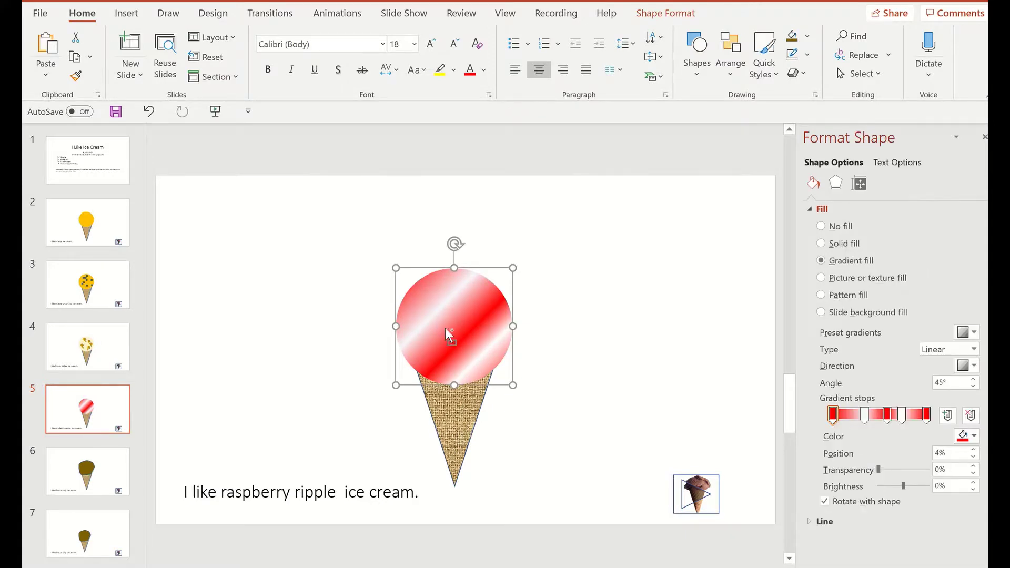
pyautogui.click(98, 539)
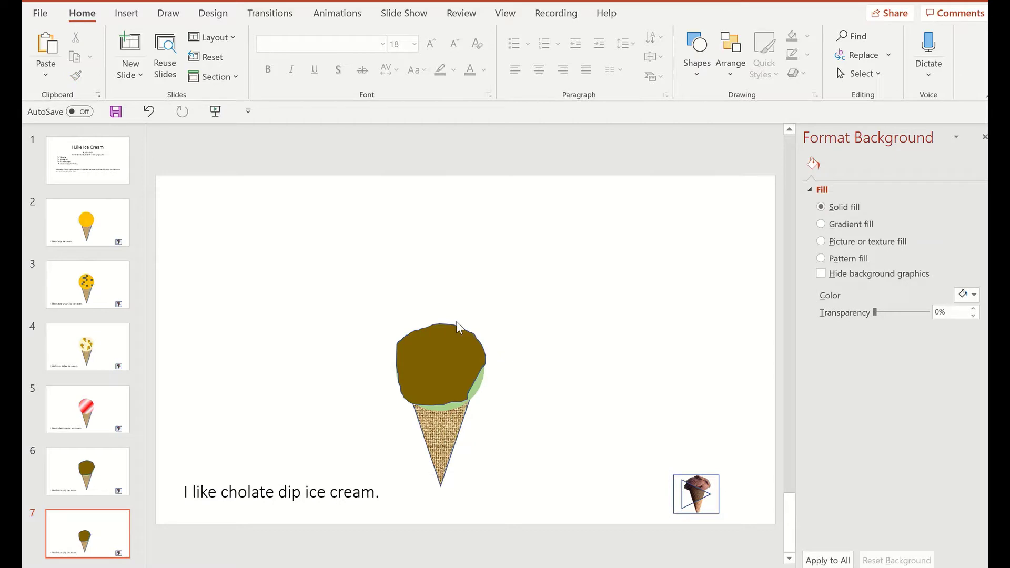
pyautogui.hotkey('ctrl', 'v')
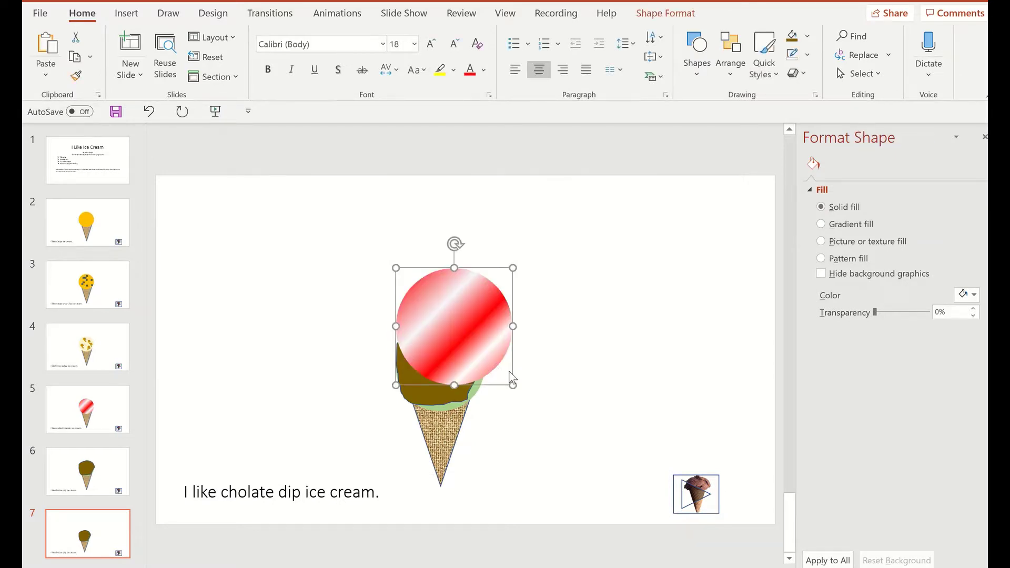
pyautogui.moveTo(513, 385); pyautogui.dragTo(473, 352)
pyautogui.moveTo(474, 269); pyautogui.dragTo(481, 289)
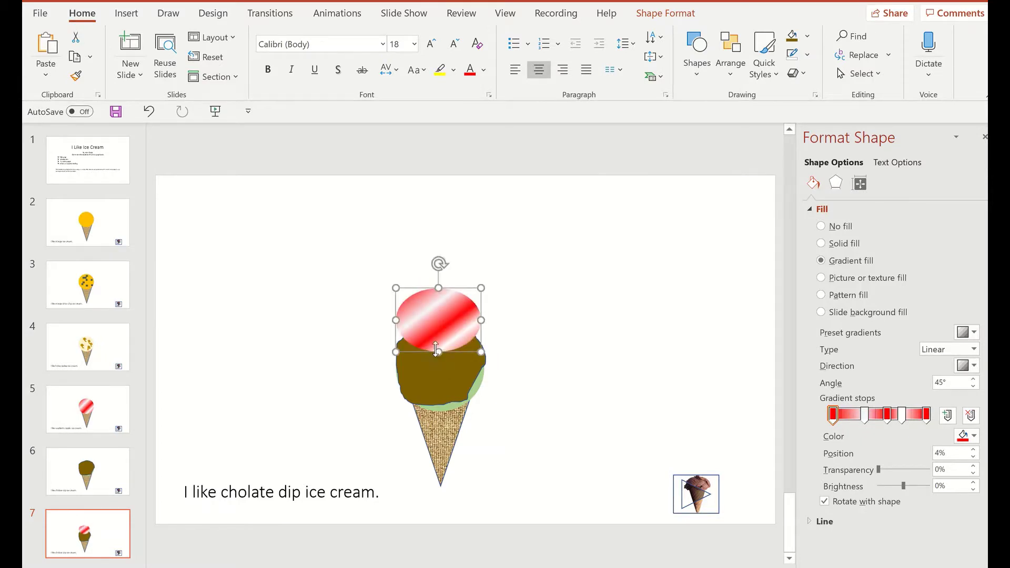
pyautogui.moveTo(437, 350); pyautogui.dragTo(437, 299)
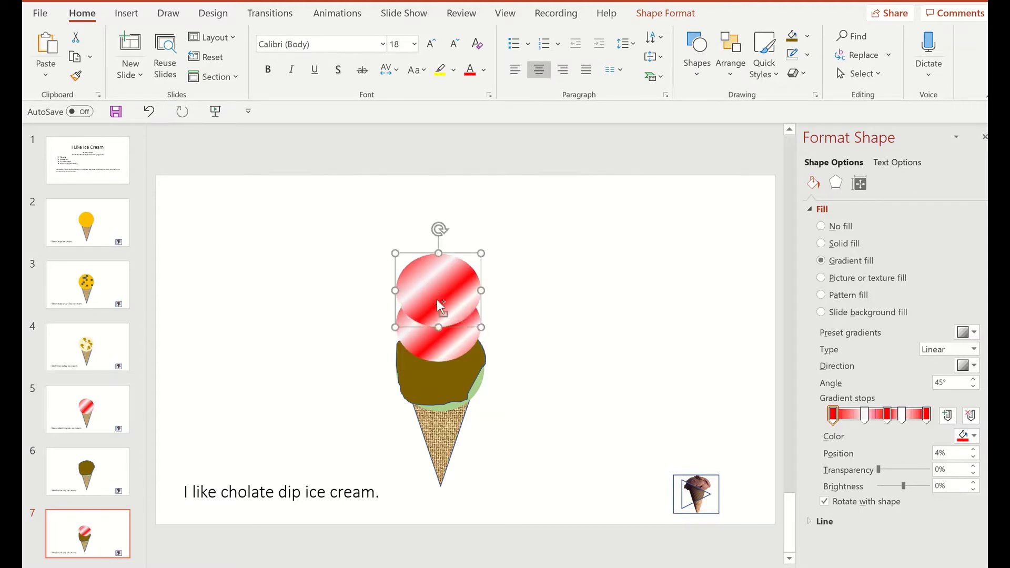
pyautogui.hotkey('ctrl', 'd')
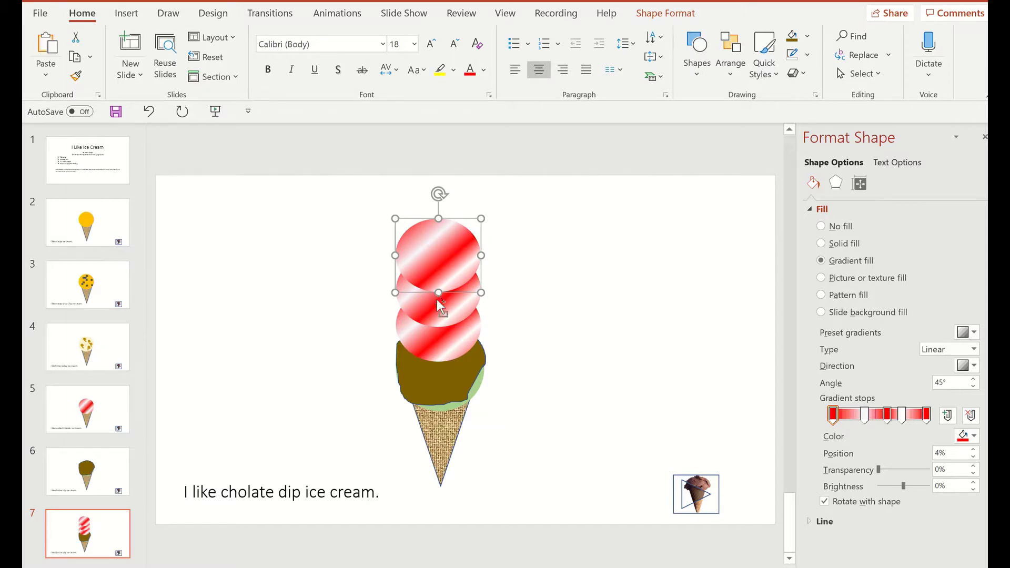
pyautogui.hotkey('ctrl', 'd')
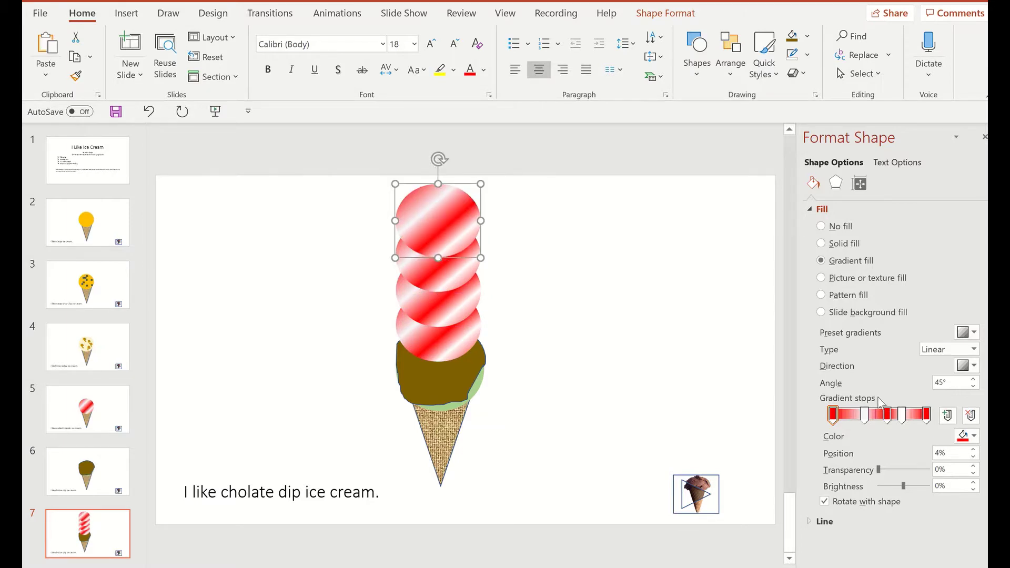
# Step: Change the top scoop's gradient to pale green and dark green stops, removing the red stops
pyautogui.moveTo(889, 416); pyautogui.dragTo(879, 380)
pyautogui.click(865, 415)
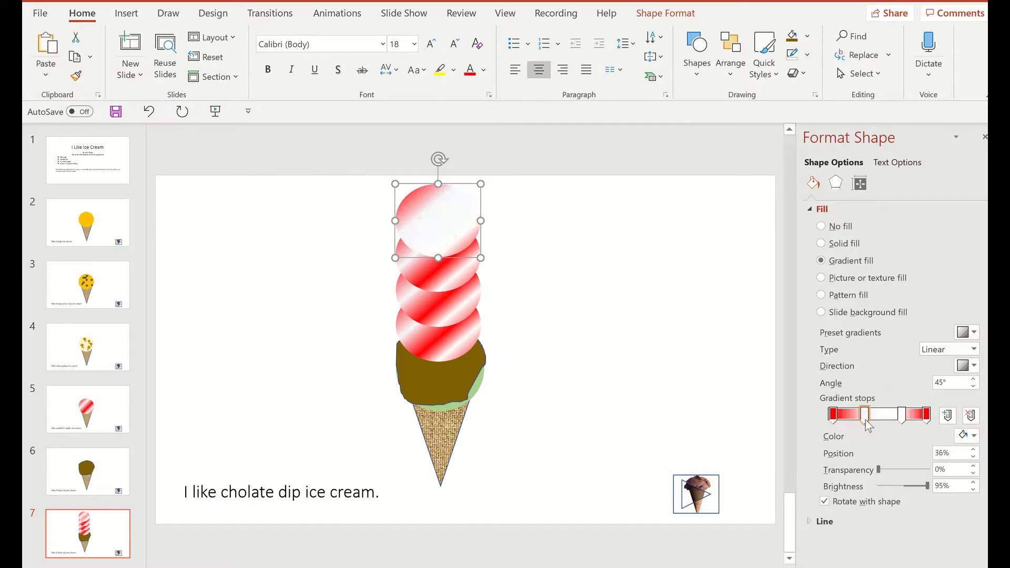
pyautogui.moveTo(834, 416); pyautogui.dragTo(844, 390)
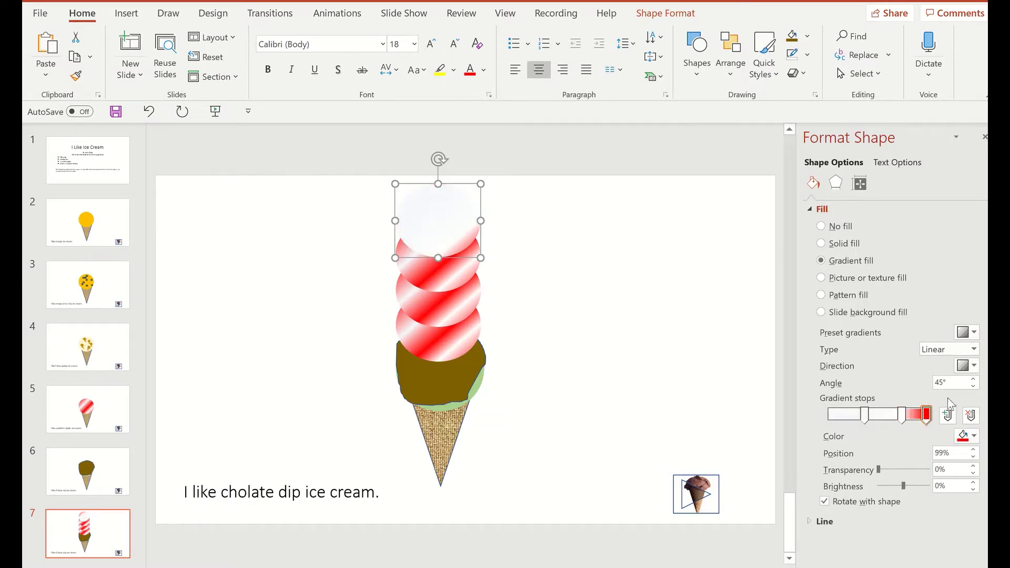
pyautogui.click(974, 436)
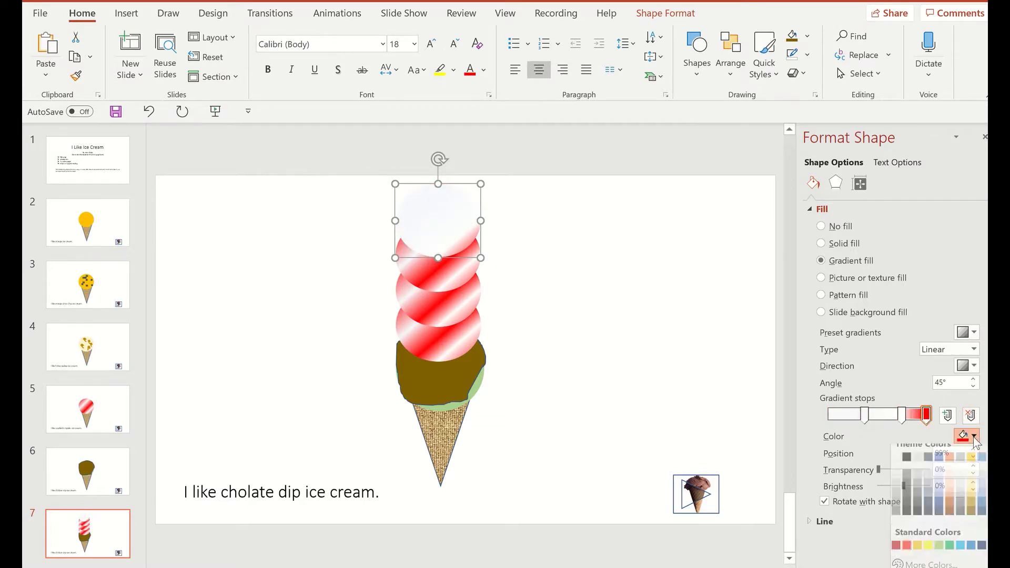
pyautogui.click(993, 502)
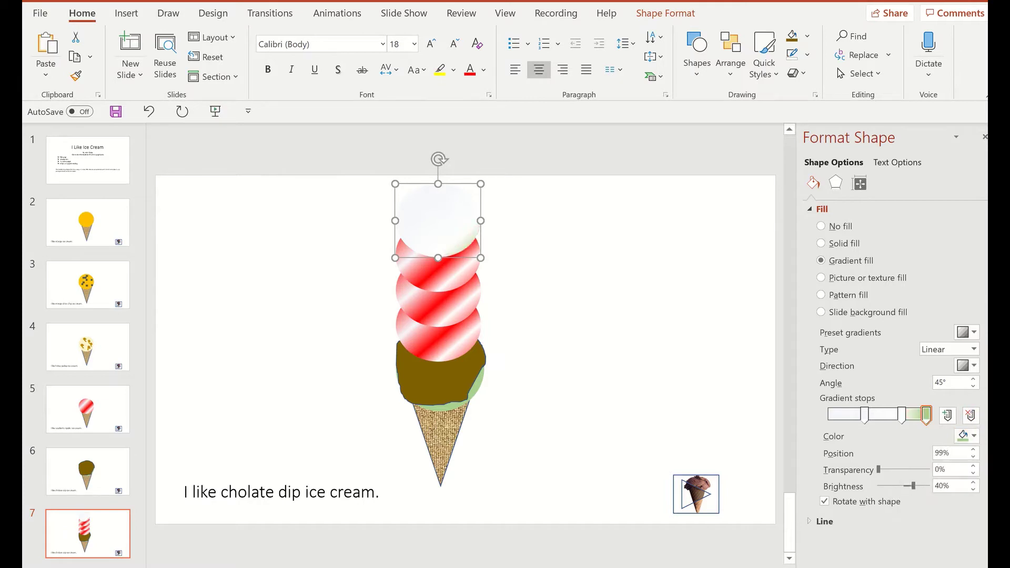
pyautogui.click(865, 414)
pyautogui.click(975, 437)
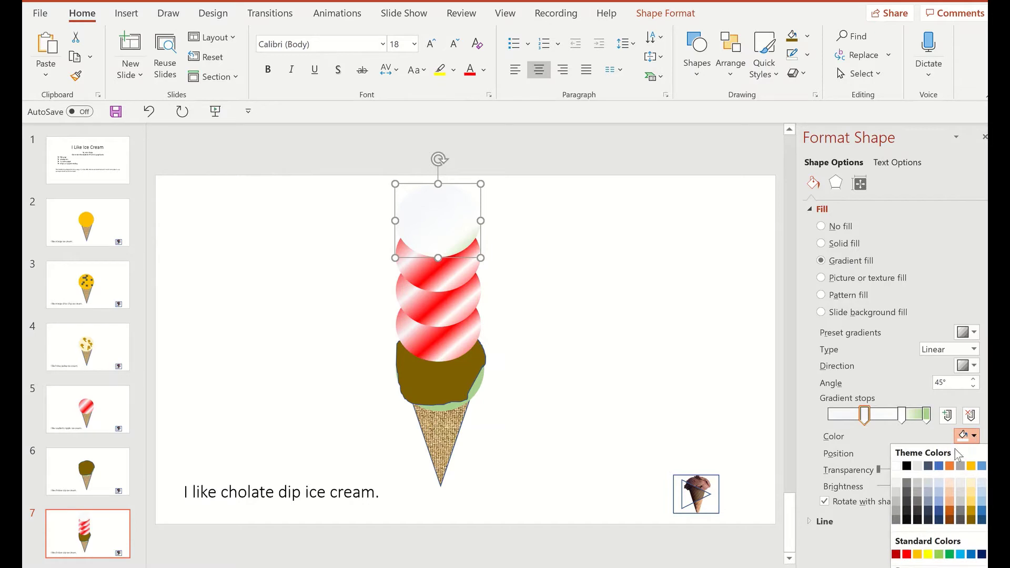
pyautogui.click(949, 554)
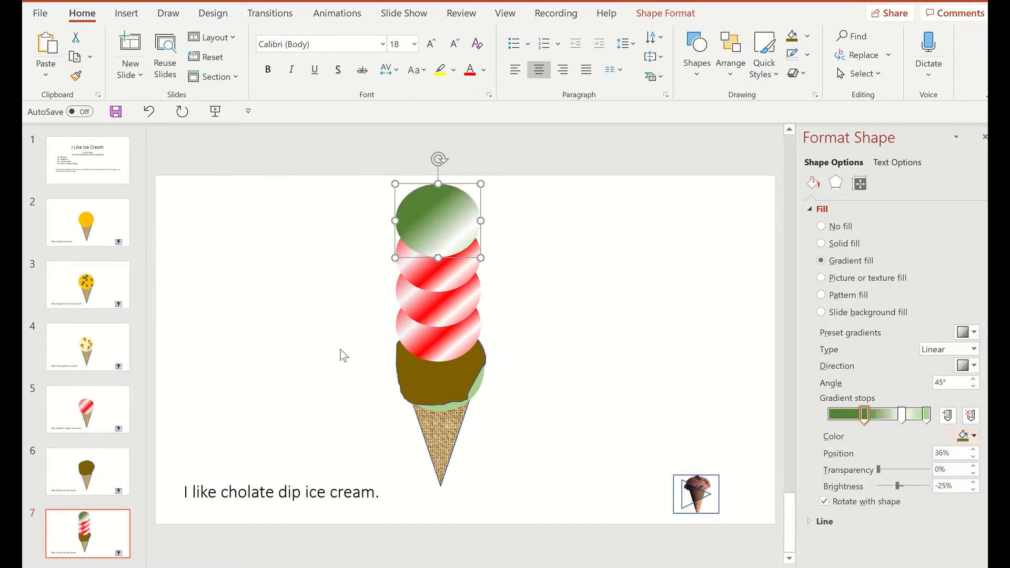
# Step: Fill the next scoop down solid yellow and the one below it dark gold-brown
pyautogui.click(454, 279)
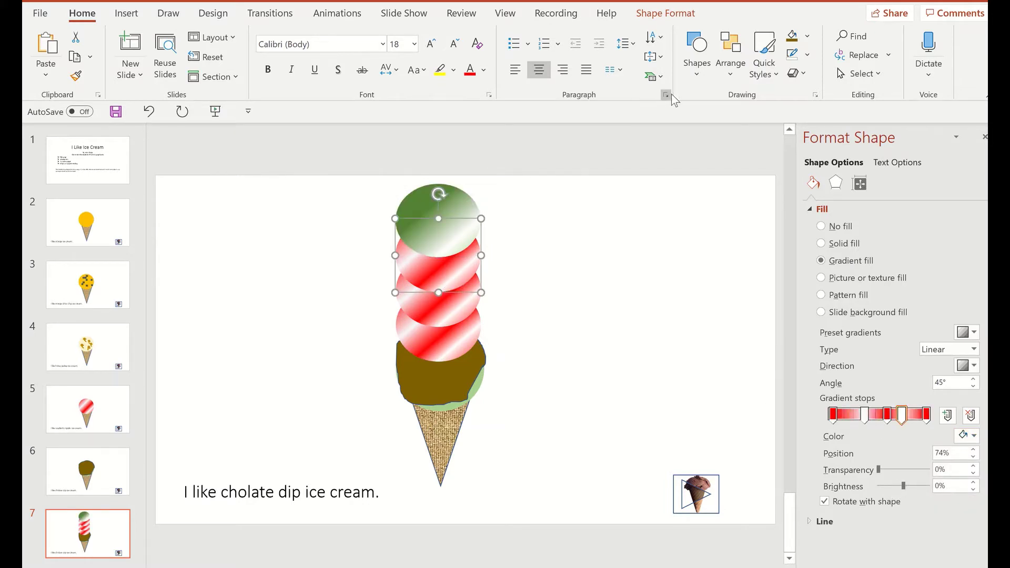
pyautogui.click(808, 40)
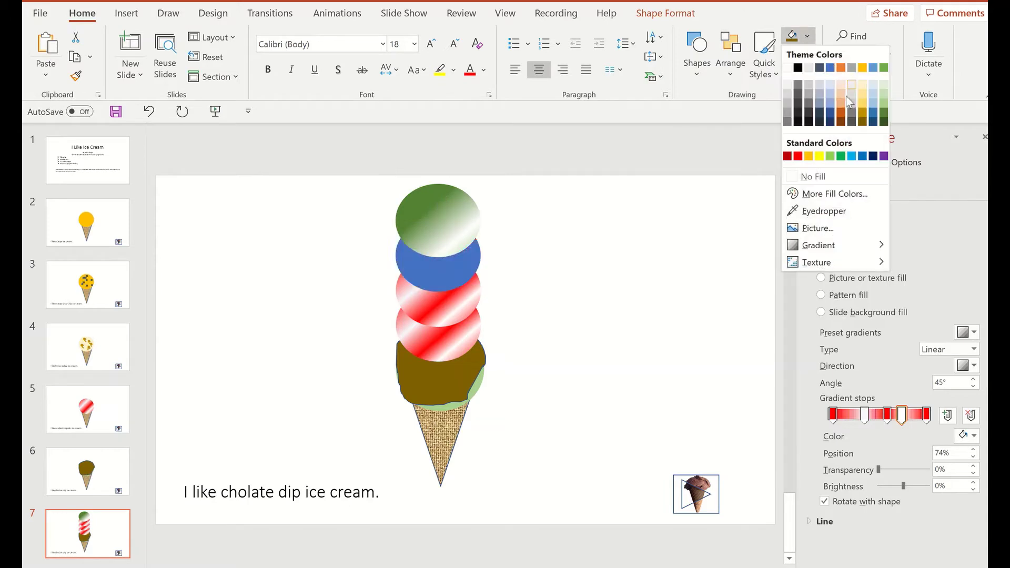
pyautogui.click(862, 102)
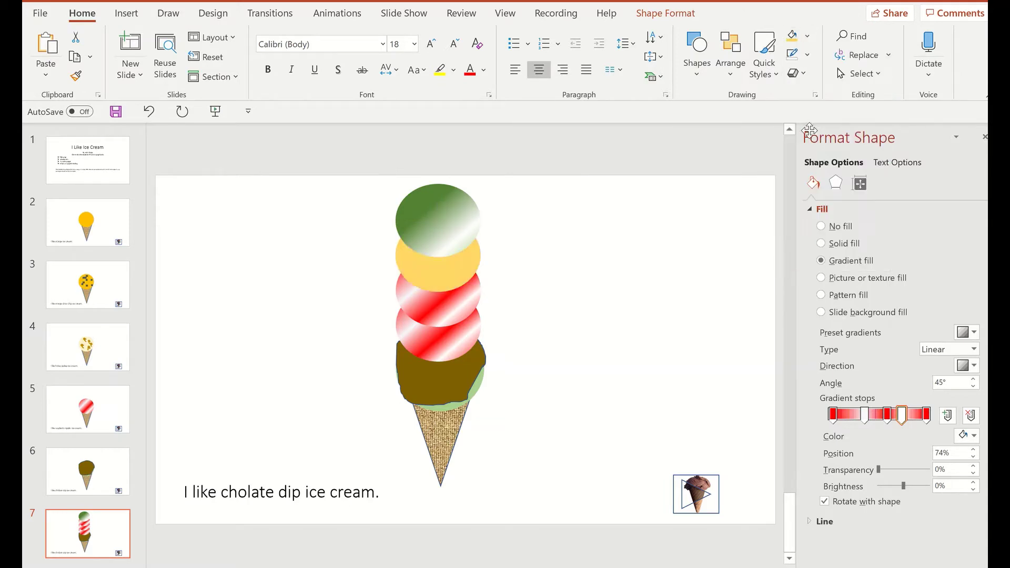
pyautogui.click(434, 307)
pyautogui.click(888, 56)
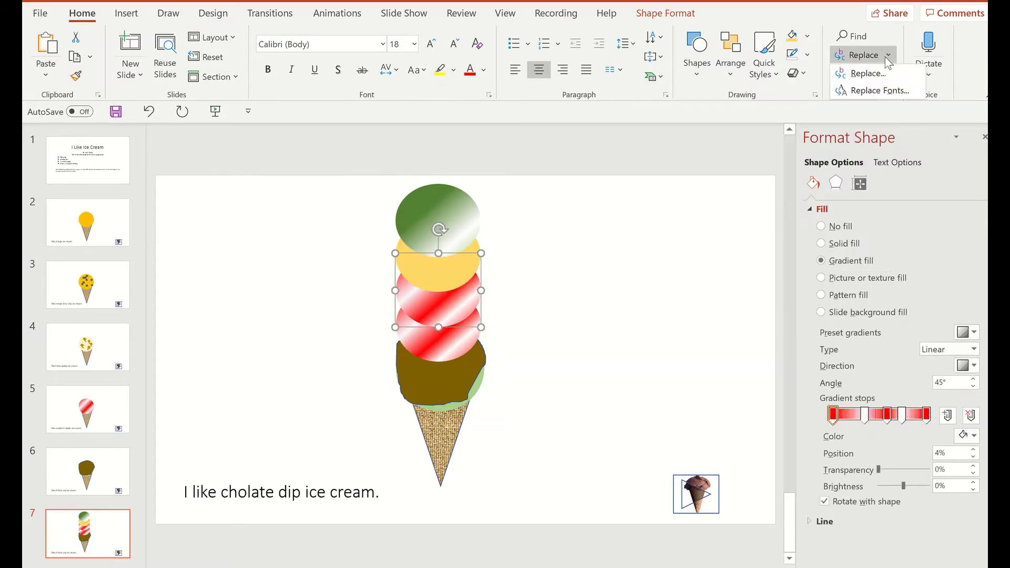
pyautogui.click(807, 36)
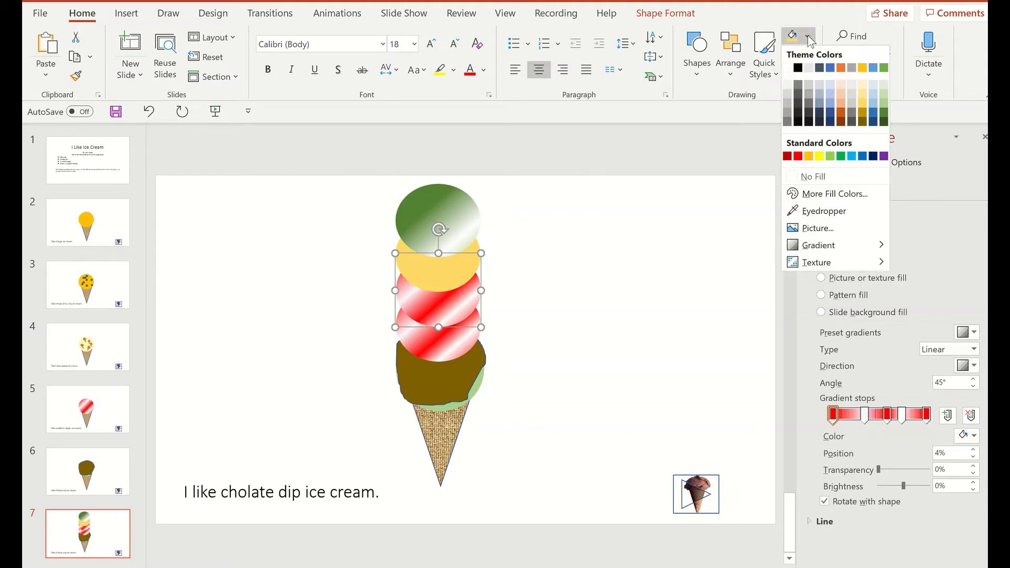
pyautogui.click(864, 121)
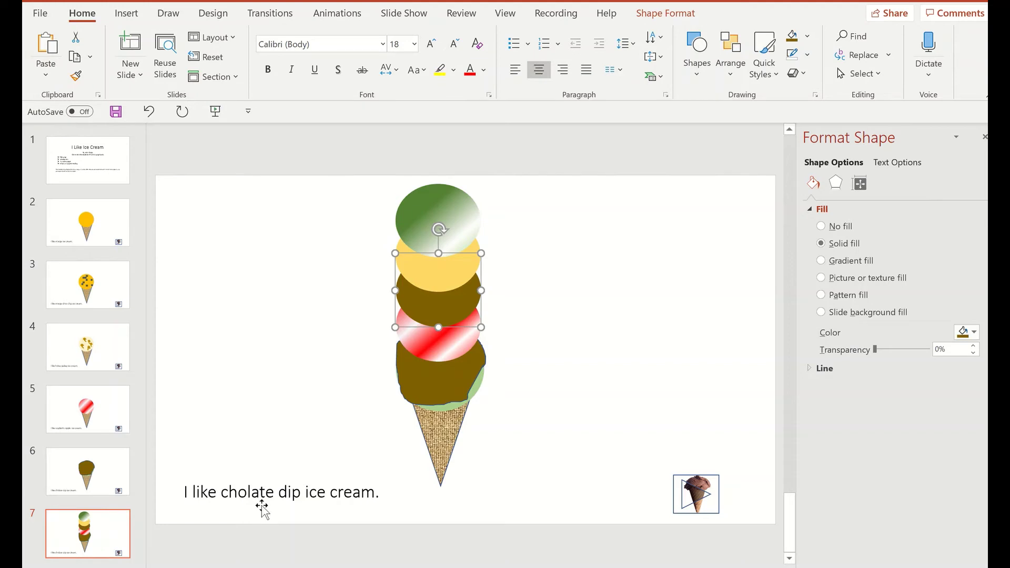
# Step: Replace 'cholate dip' in slide 7's caption with 'all'
pyautogui.moveTo(227, 496); pyautogui.dragTo(293, 497)
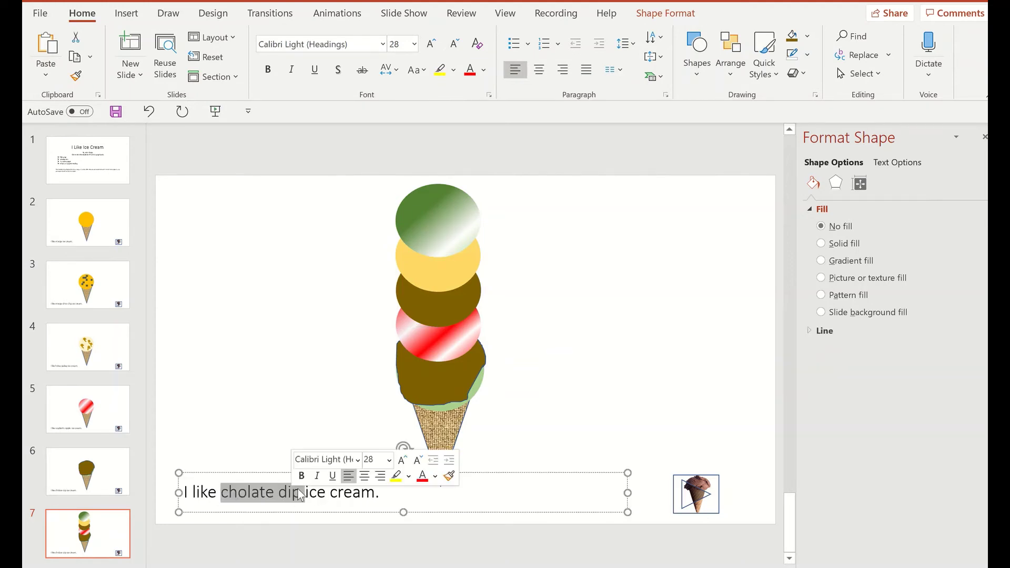
pyautogui.press('BackSpace')
pyautogui.write('a')
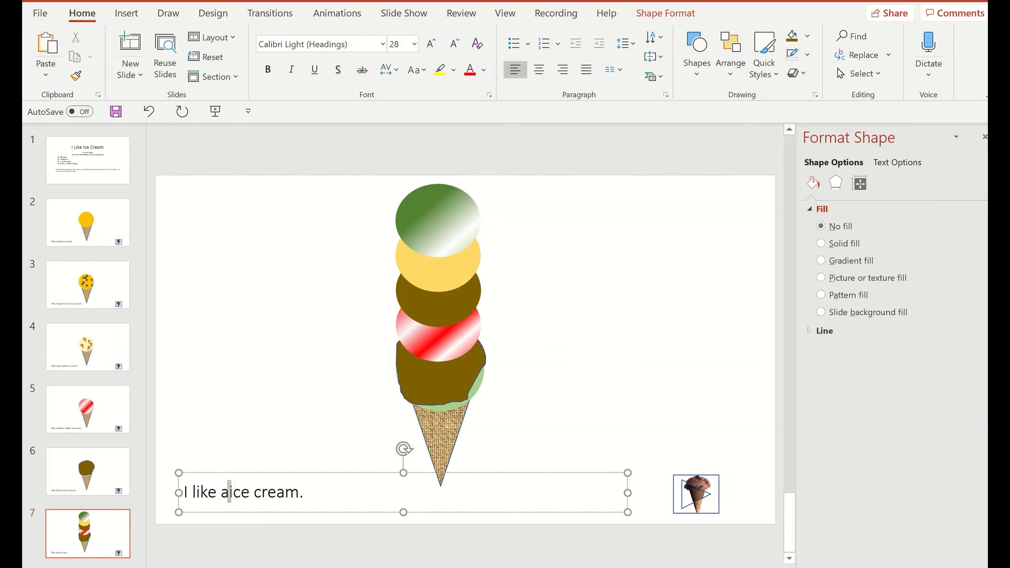
pyautogui.write('ll')
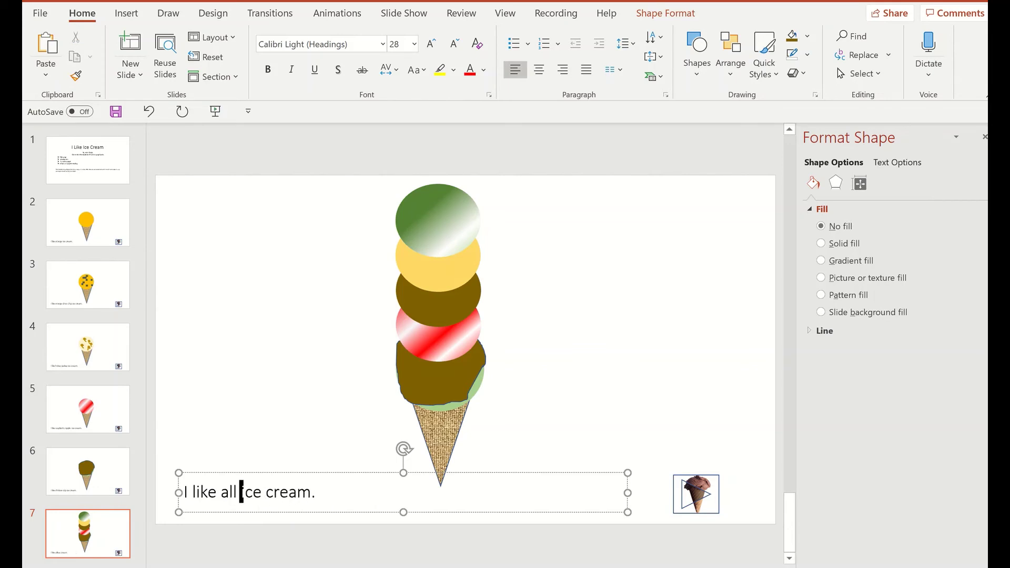